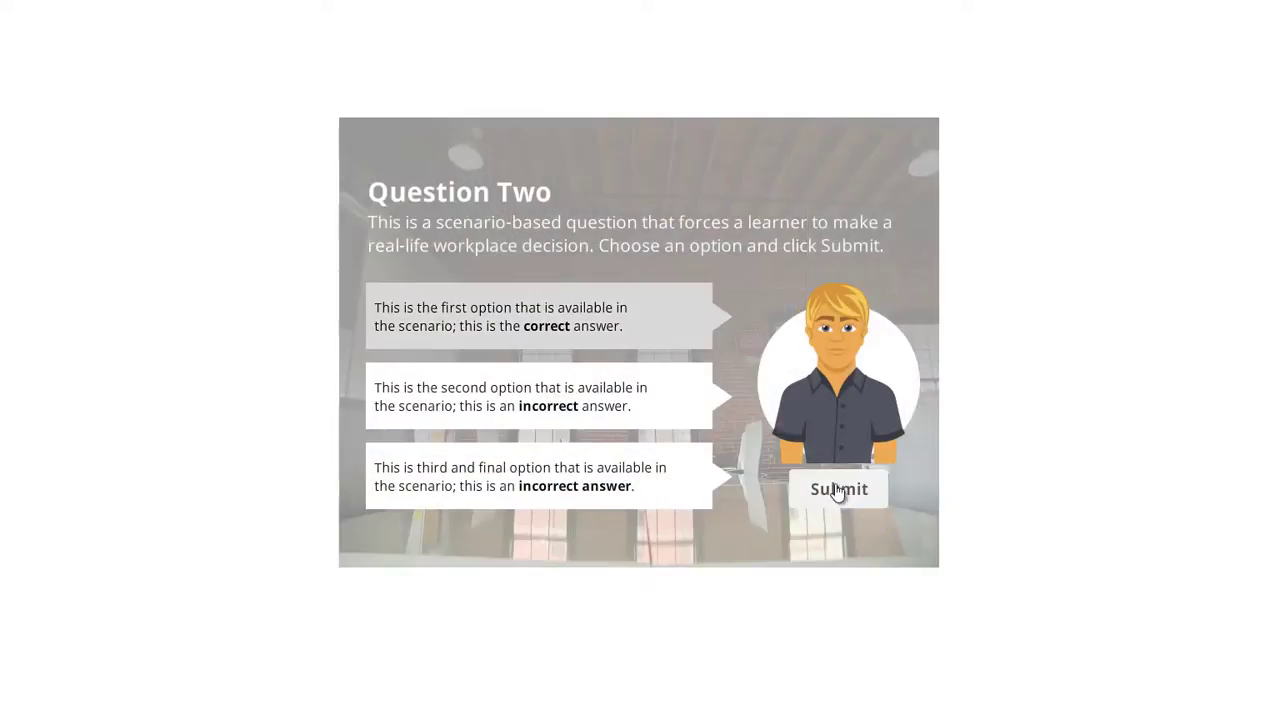
Submit the first answer to Question Two in the finished course demo and dismiss the feedback.
{"action": "left_click", "coordinate": [837, 489]}
{"action": "left_click", "coordinate": [640, 416]}
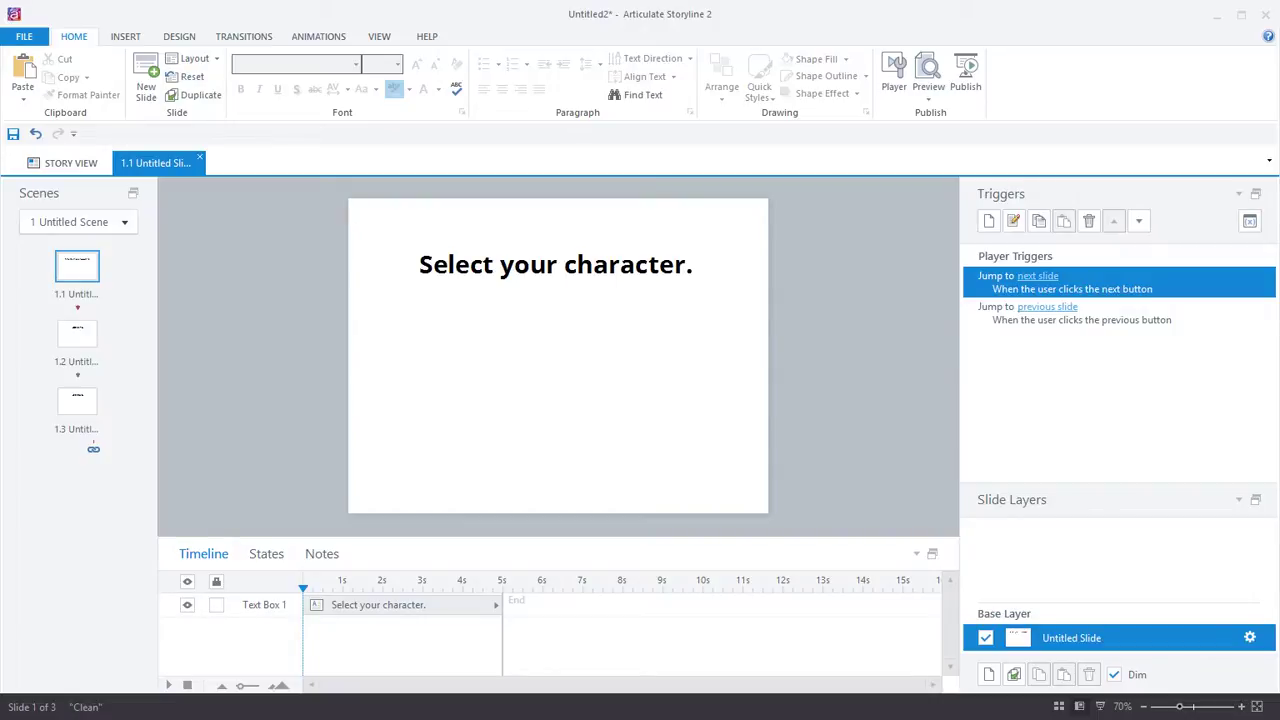
Insert the illustrated character Female 2 on the first slide and crop it to head and shoulders.
{"action": "left_click", "coordinate": [126, 37]}
{"action": "left_click", "coordinate": [390, 85]}
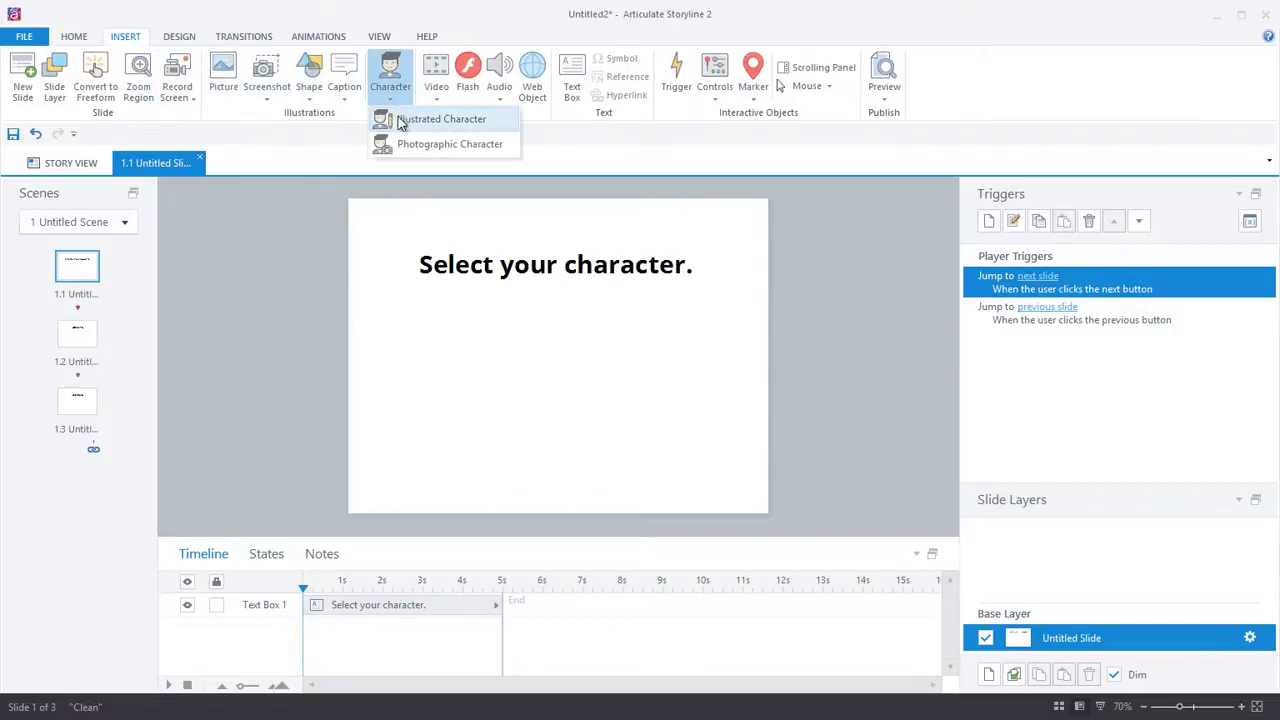
{"action": "left_click", "coordinate": [400, 120]}
{"action": "left_click", "coordinate": [918, 539]}
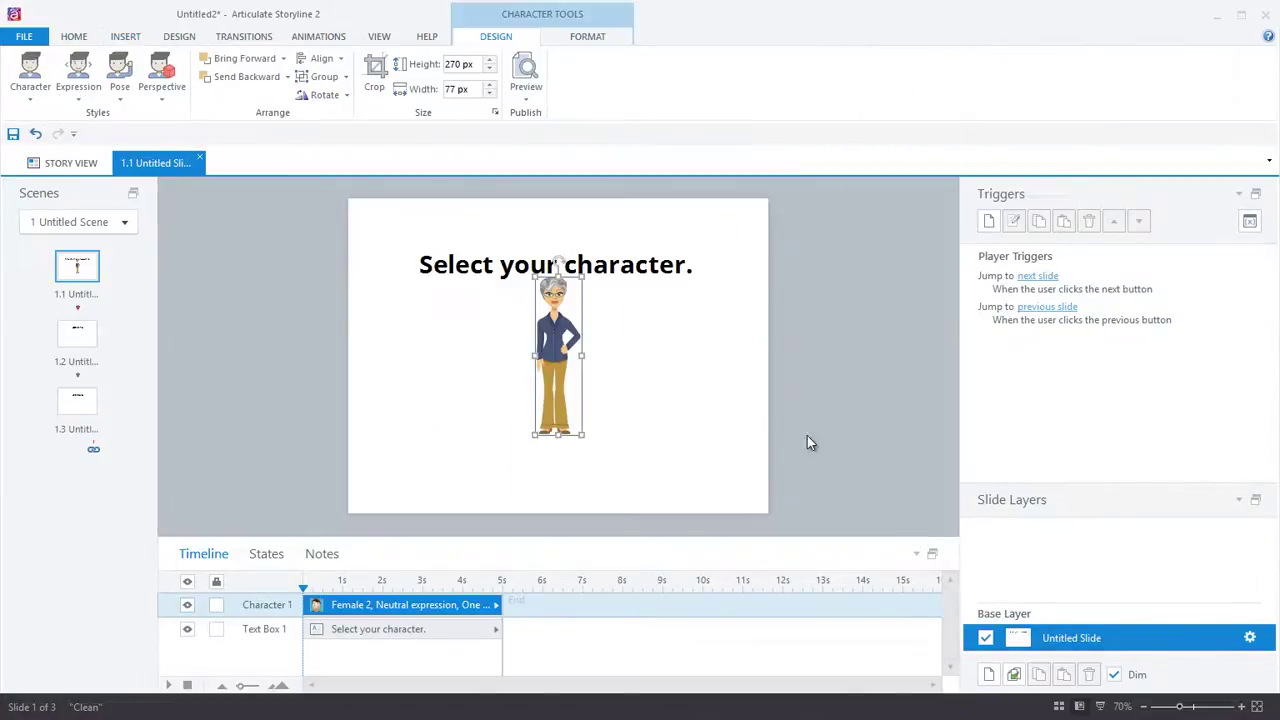
{"action": "left_click", "coordinate": [373, 80]}
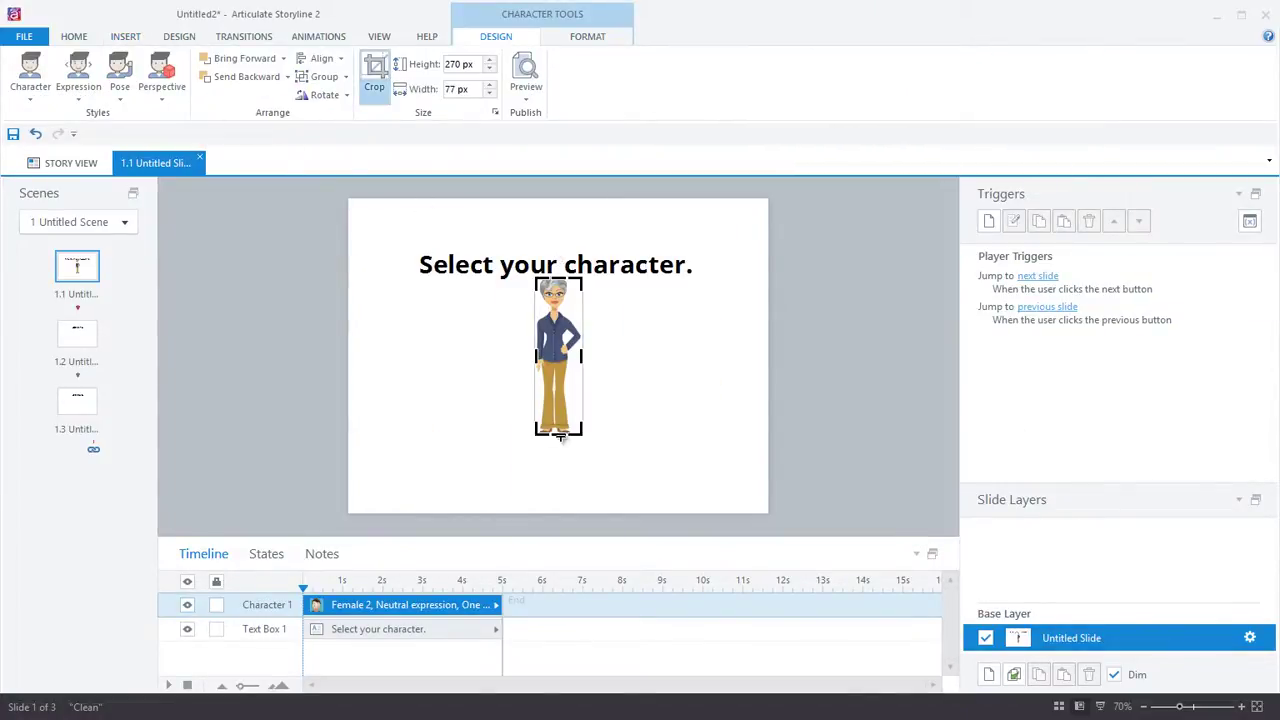
{"action": "left_click_drag", "start_coordinate": [560, 433], "coordinate": [628, 432]}
Change the second character on the slide to Male 2.
{"action": "left_click", "coordinate": [30, 75]}
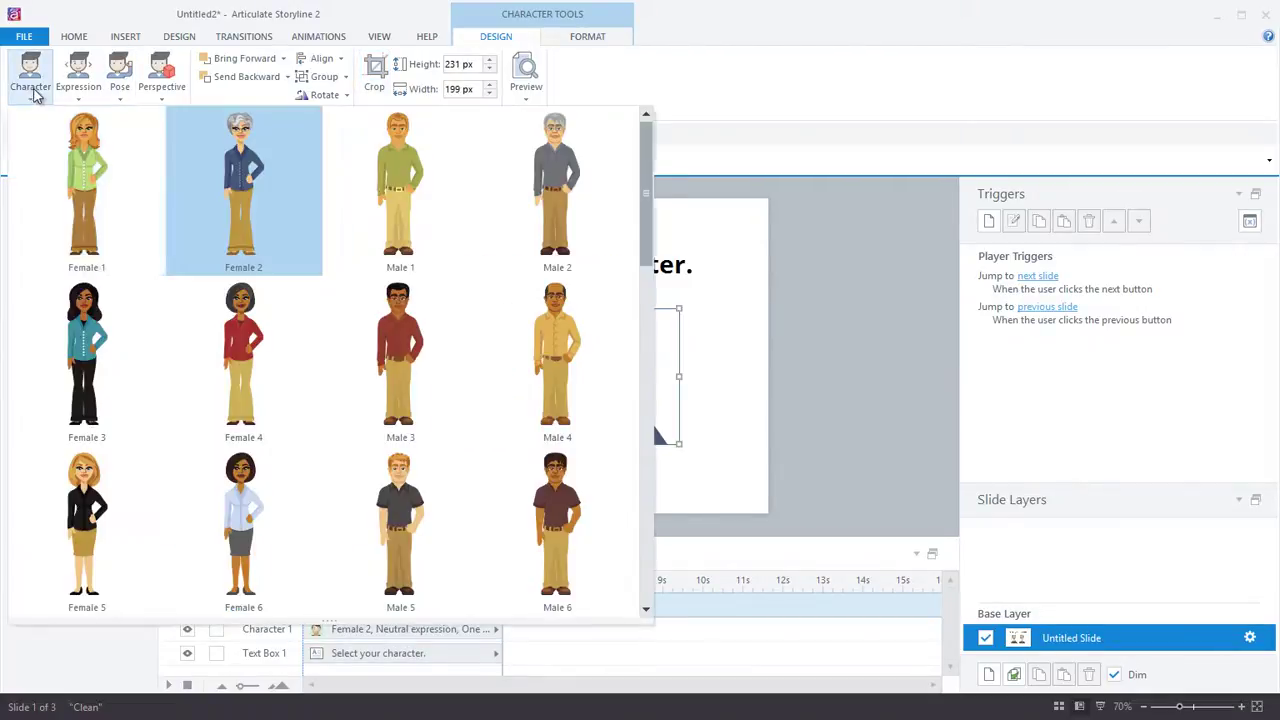
{"action": "left_click", "coordinate": [585, 208]}
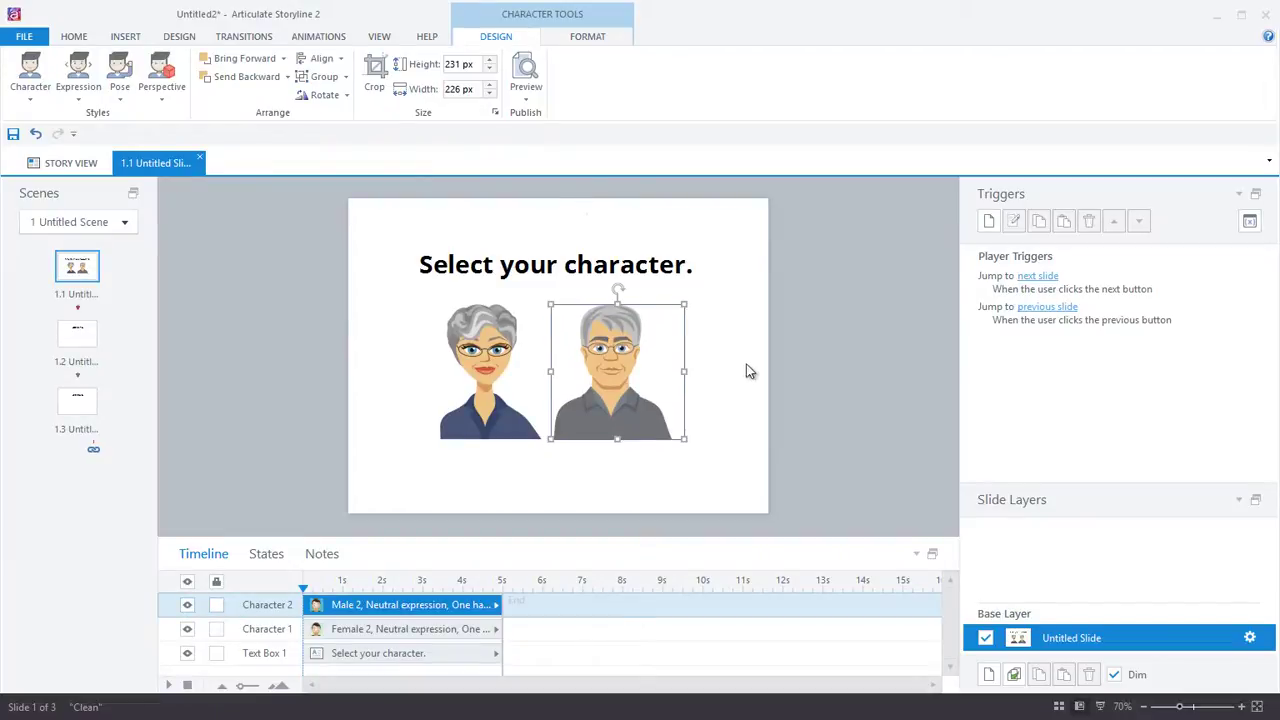
Add a rectangular button of about 176 x 64 px centred below the two characters and label it "Select".
{"action": "left_click", "coordinate": [125, 36]}
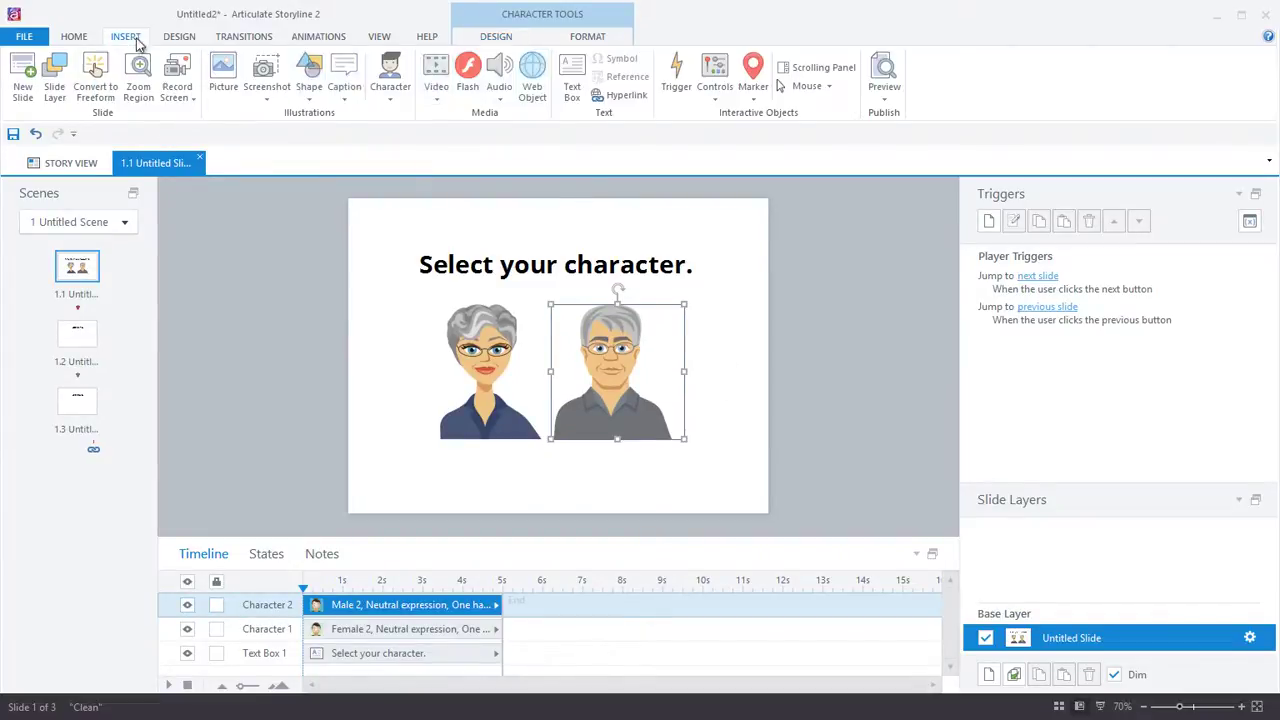
{"action": "left_click", "coordinate": [712, 95]}
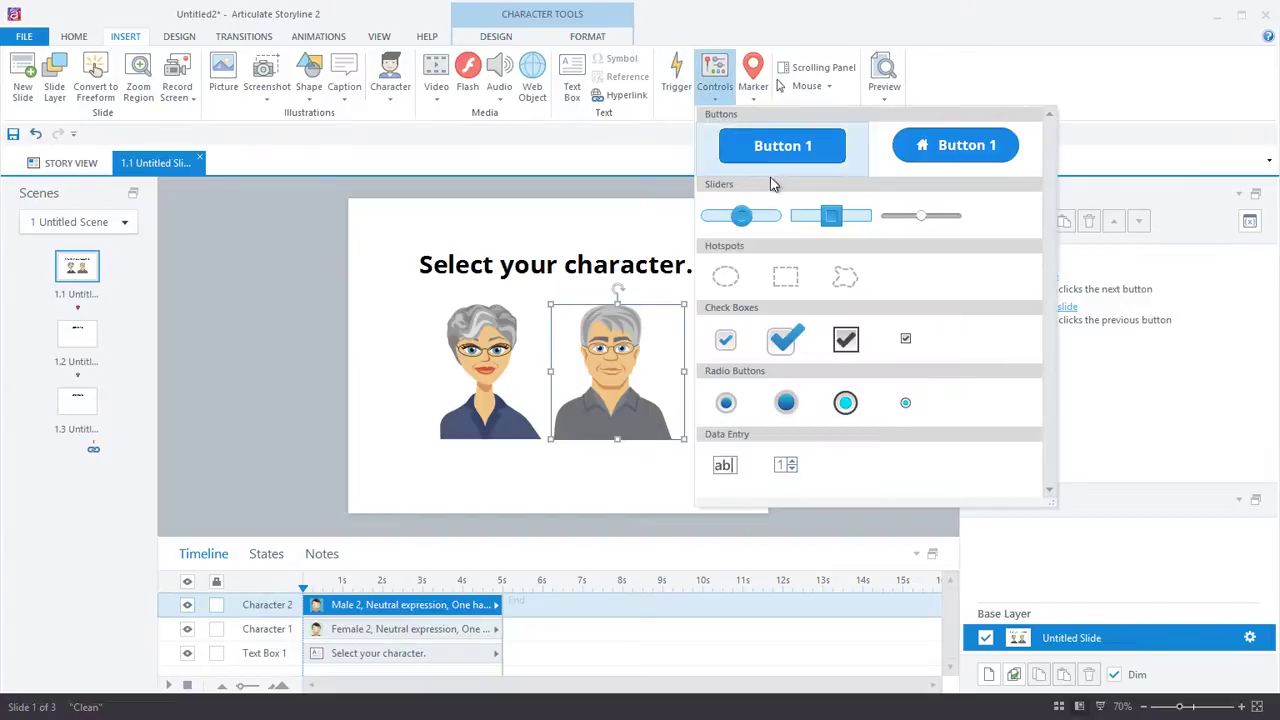
{"action": "left_click", "coordinate": [778, 146]}
{"action": "left_click_drag", "start_coordinate": [505, 453], "coordinate": [609, 491]}
{"action": "type", "text": "Select"}
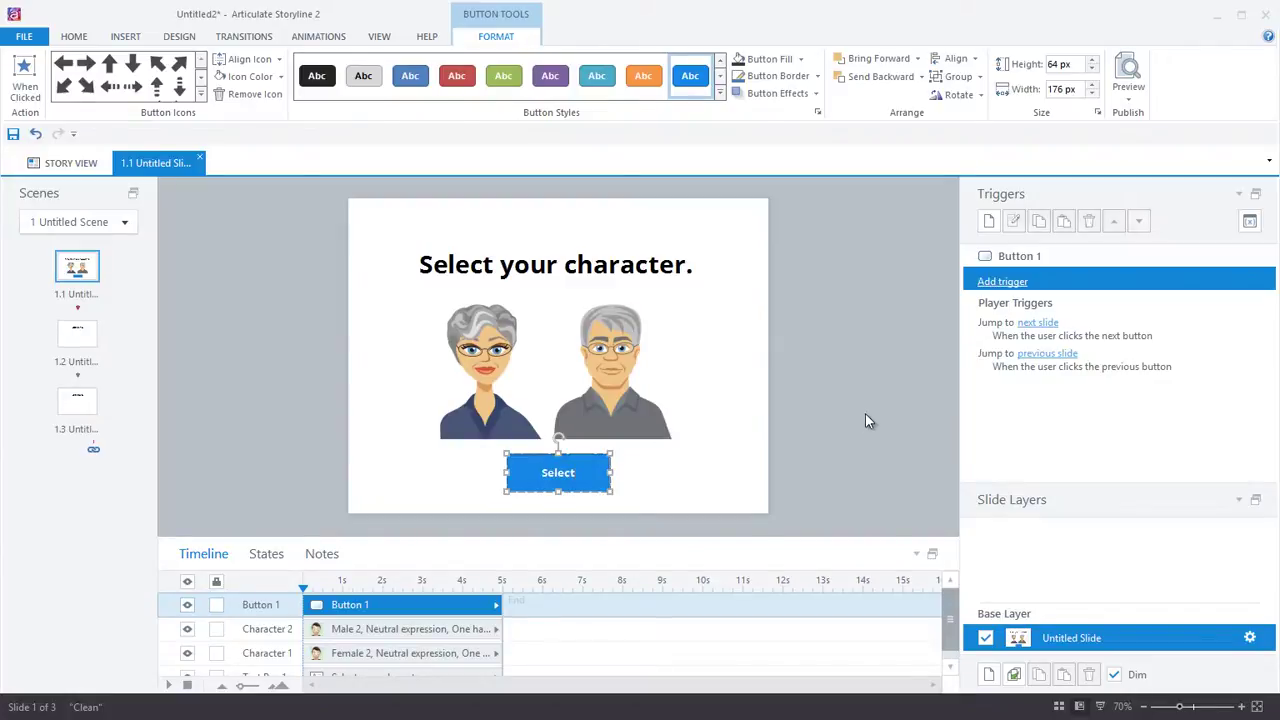
{"action": "left_click", "coordinate": [866, 420]}
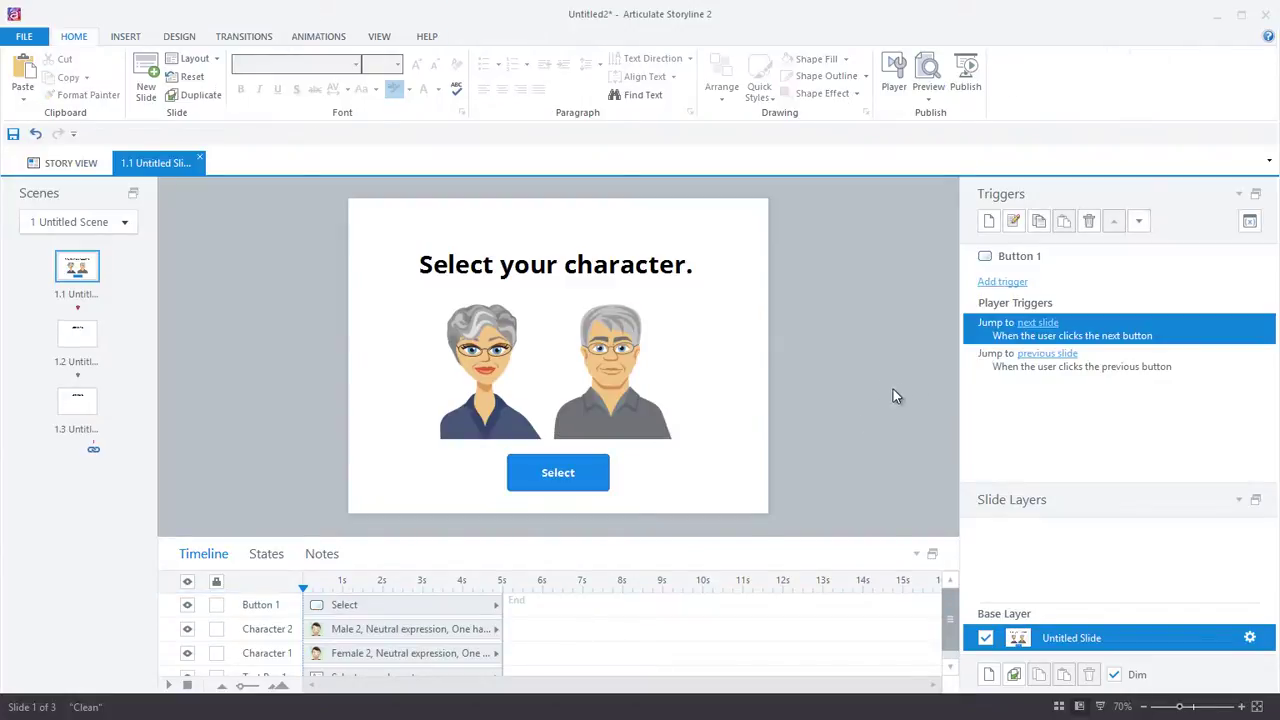
Copy the female character onto slide 1.2, enlarge it to about 295 x 343 px and centre it below the "Slide one." title.
{"action": "left_click", "coordinate": [496, 368]}
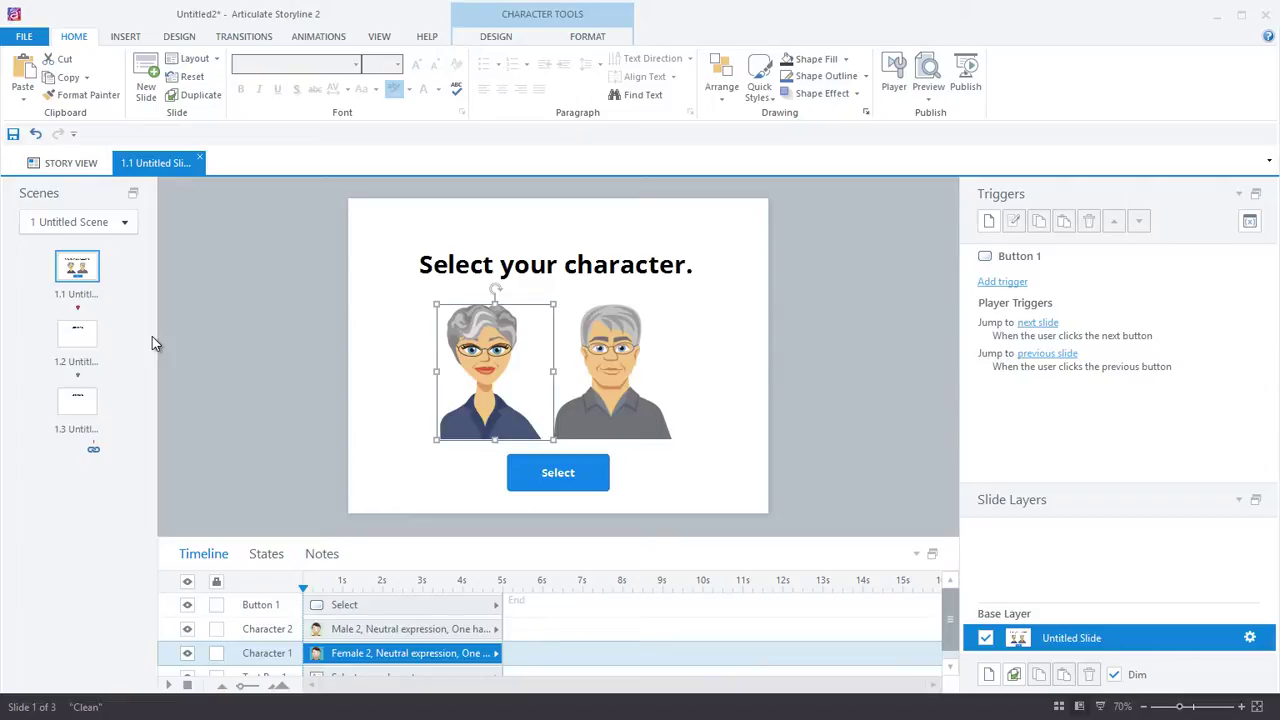
{"action": "left_click", "coordinate": [86, 338]}
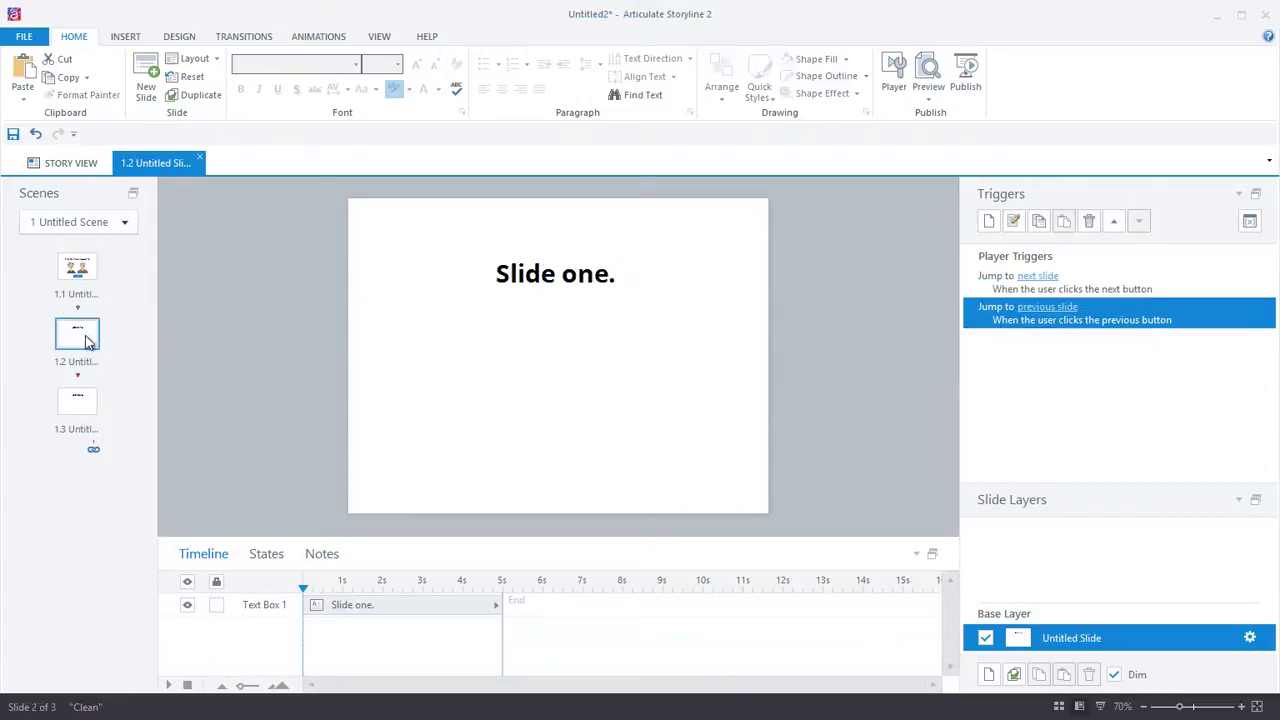
{"action": "key", "text": "ctrl+v"}
{"action": "left_click_drag", "start_coordinate": [497, 388], "coordinate": [583, 451]}
{"action": "left_click_drag", "start_coordinate": [500, 338], "coordinate": [548, 456]}
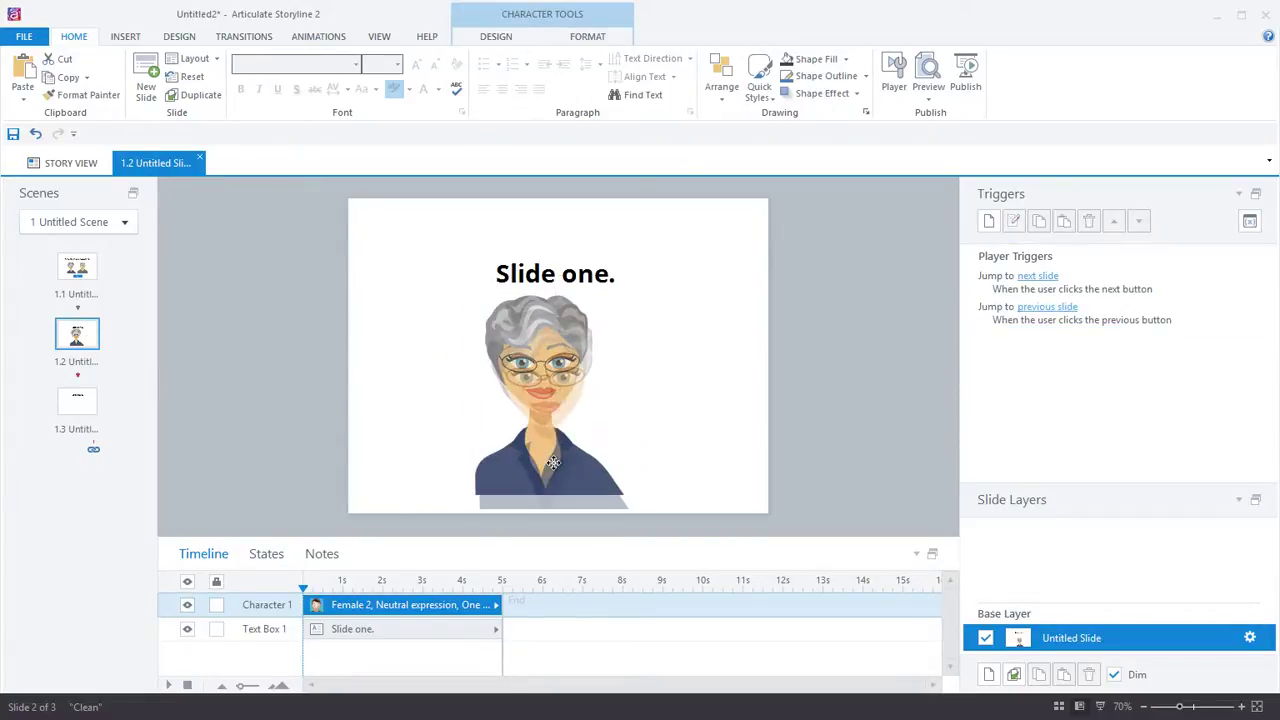
Add a new state named "Male" to the female character on slide 1.2.
{"action": "left_click", "coordinate": [258, 556]}
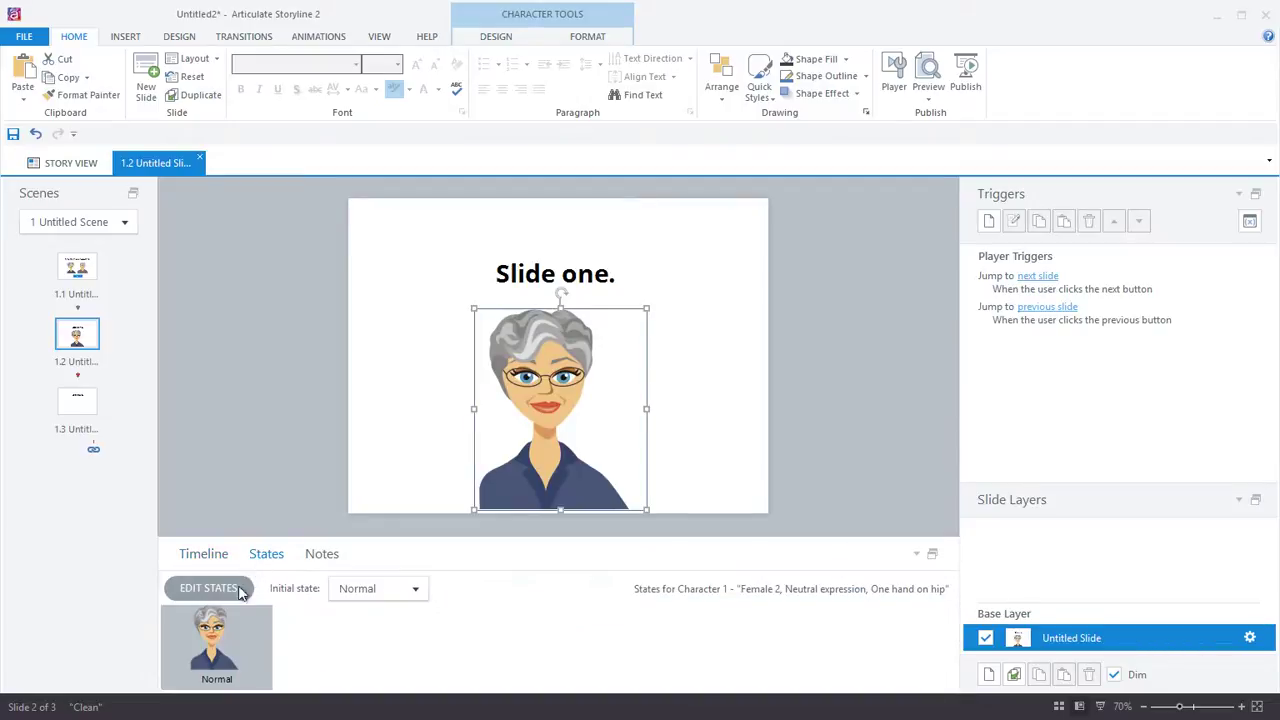
{"action": "left_click", "coordinate": [240, 591]}
{"action": "left_click", "coordinate": [314, 589]}
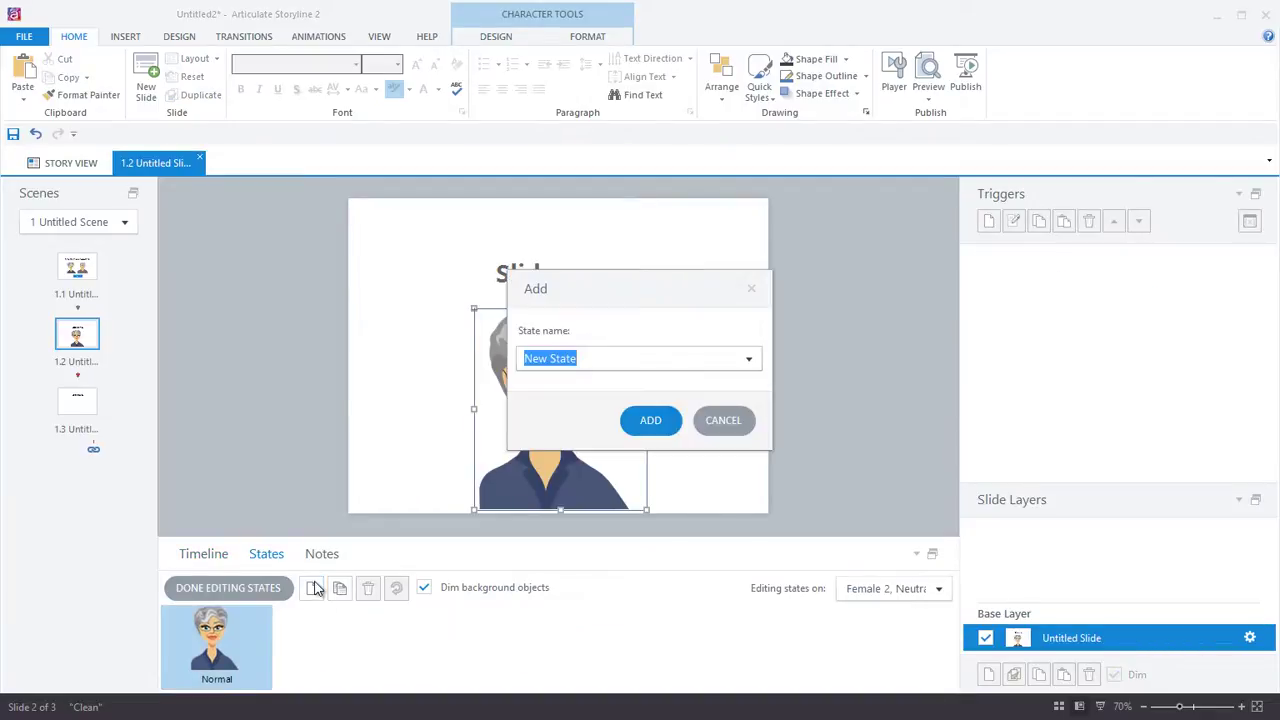
{"action": "type", "text": "Male"}
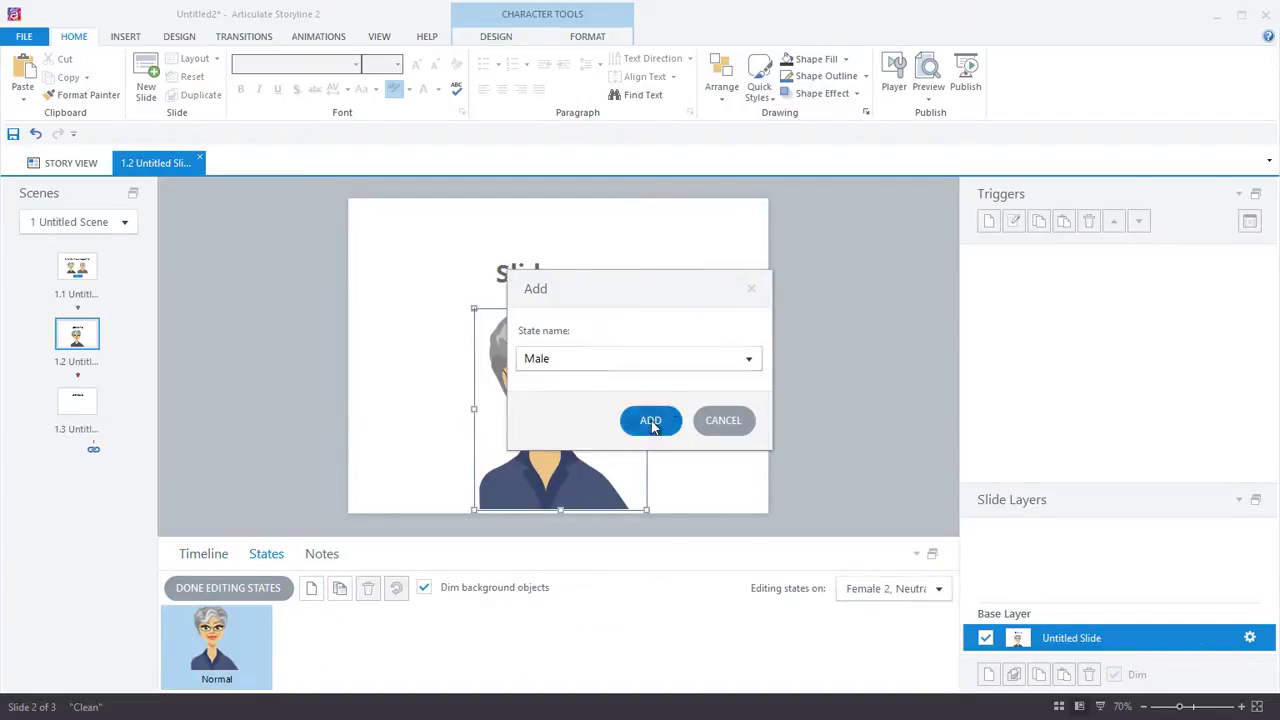
{"action": "left_click", "coordinate": [655, 419]}
Change the character in the Male state to Male 2 and finish editing the states.
{"action": "double_click", "coordinate": [528, 340]}
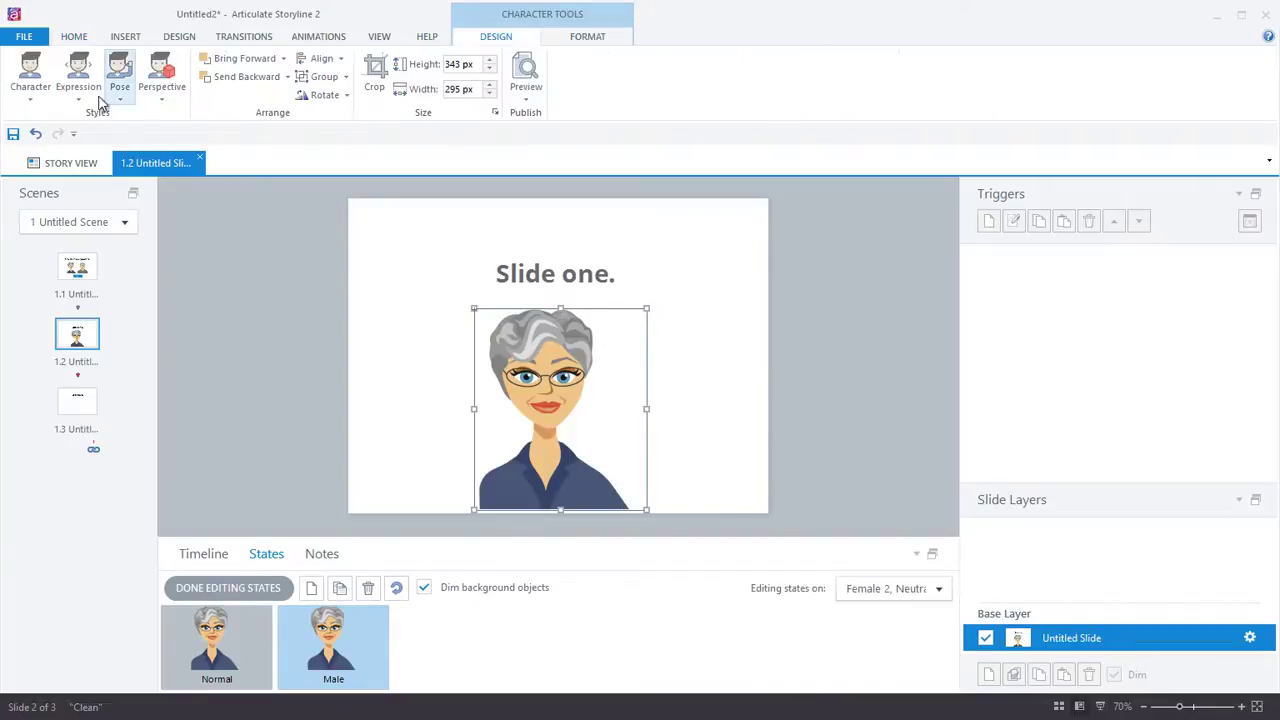
{"action": "left_click", "coordinate": [30, 72]}
{"action": "left_click", "coordinate": [552, 175]}
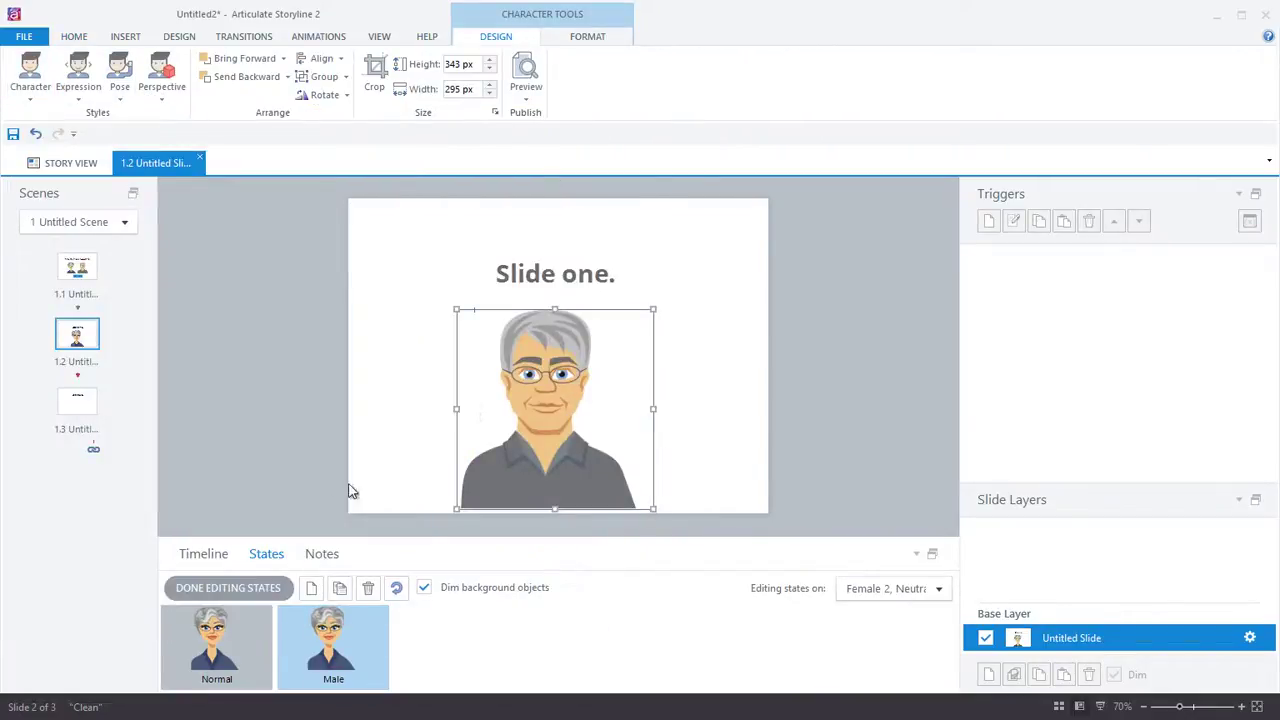
{"action": "left_click", "coordinate": [268, 590]}
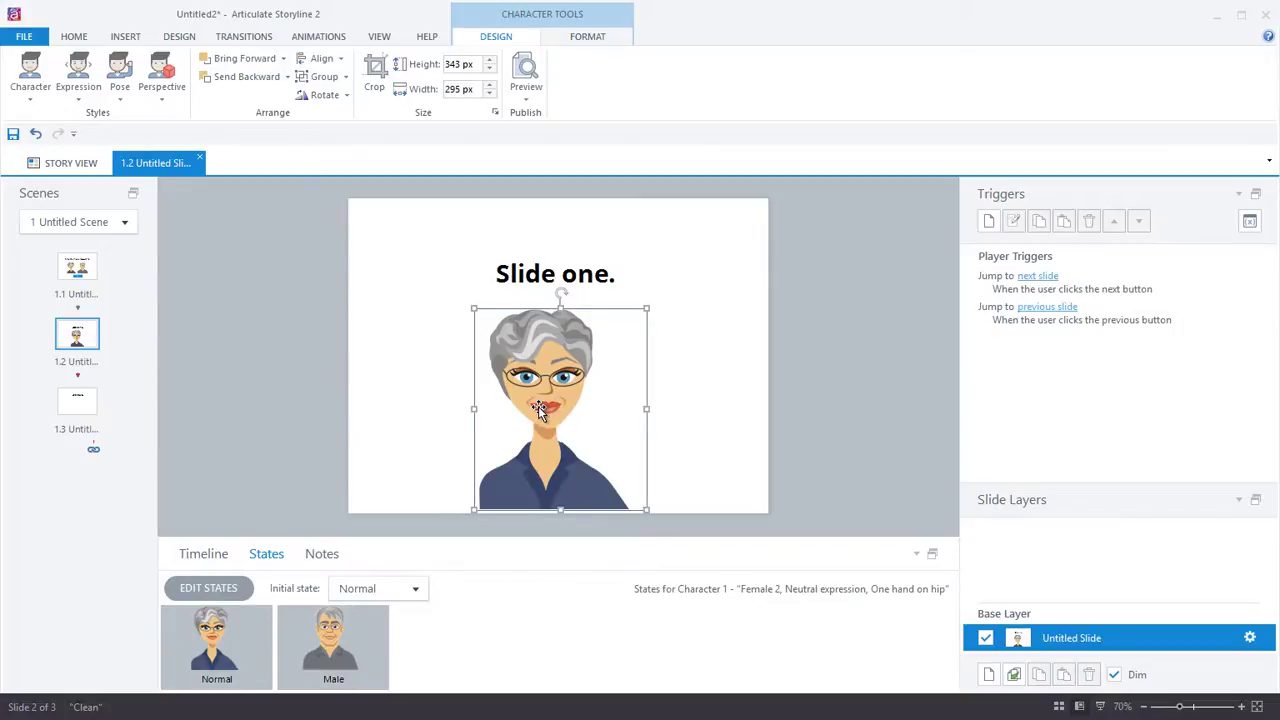
Put both characters on the first slide into a new button set named "Characters".
{"action": "key", "text": "Page_Up"}
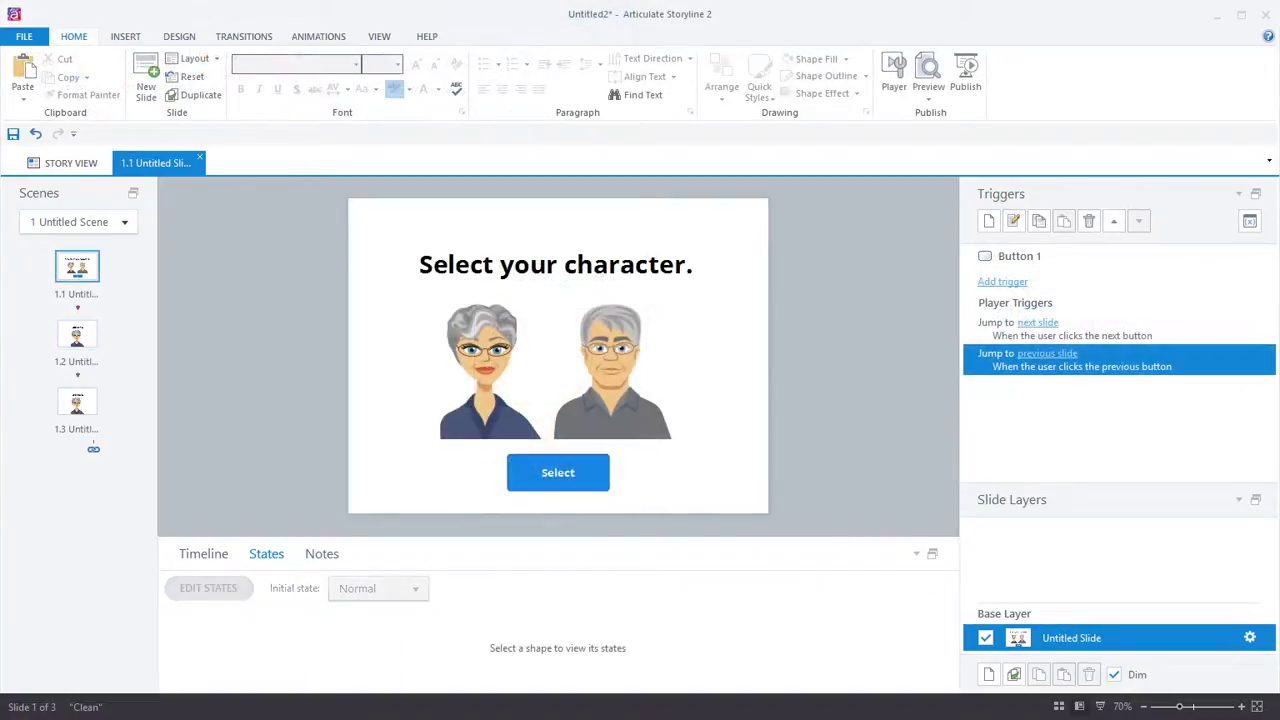
{"action": "left_click", "coordinate": [603, 415]}
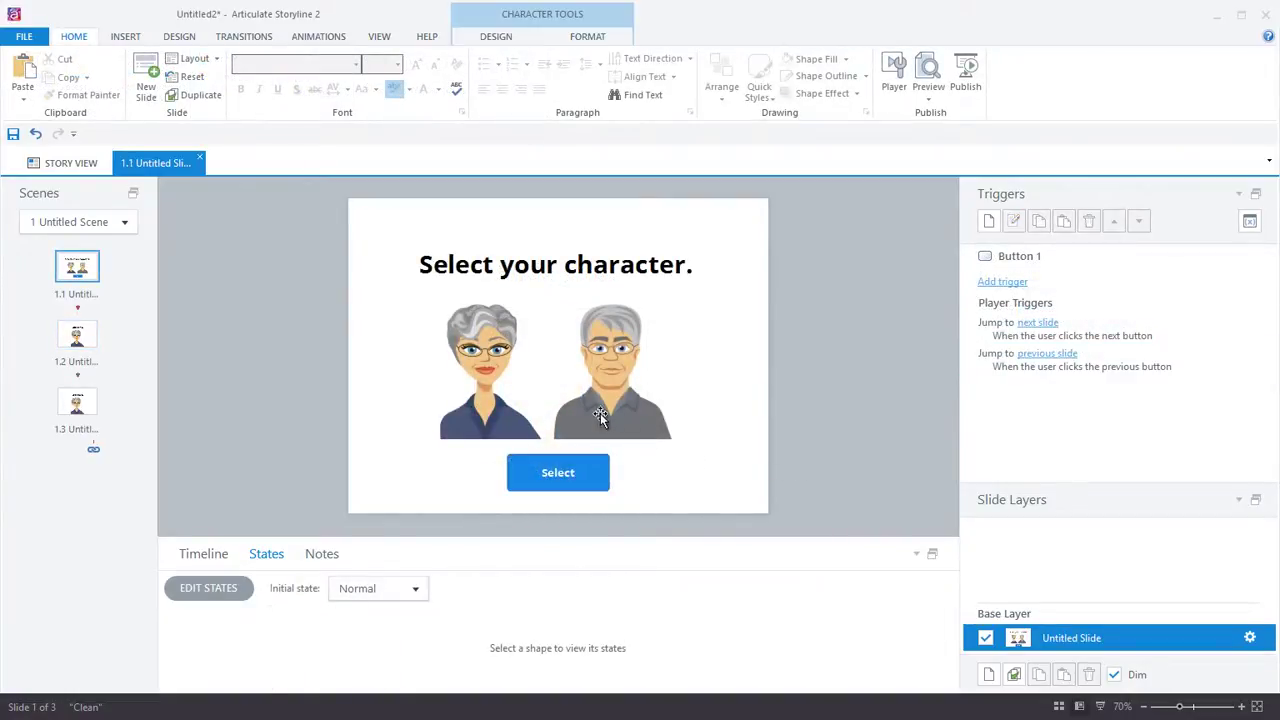
{"action": "left_click", "coordinate": [486, 408], "text": "shift"}
{"action": "right_click", "coordinate": [553, 372]}
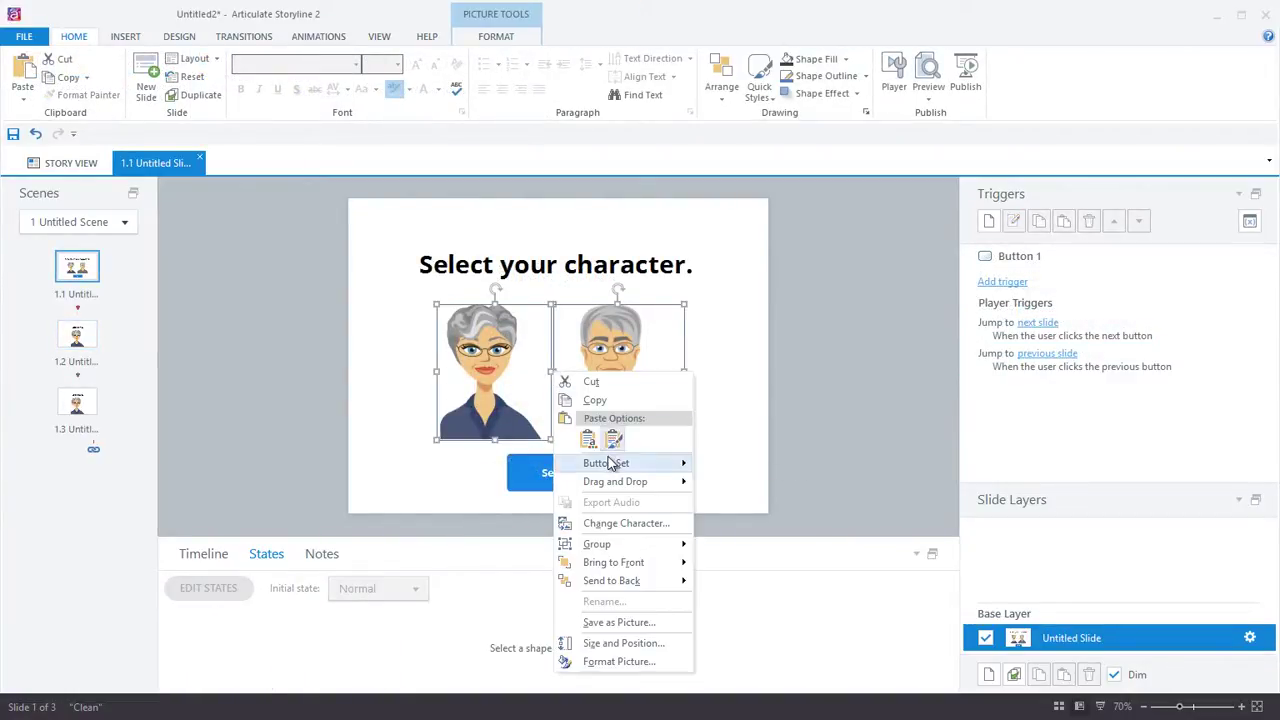
{"action": "mouse_move", "coordinate": [612, 463]}
{"action": "left_click", "coordinate": [749, 503]}
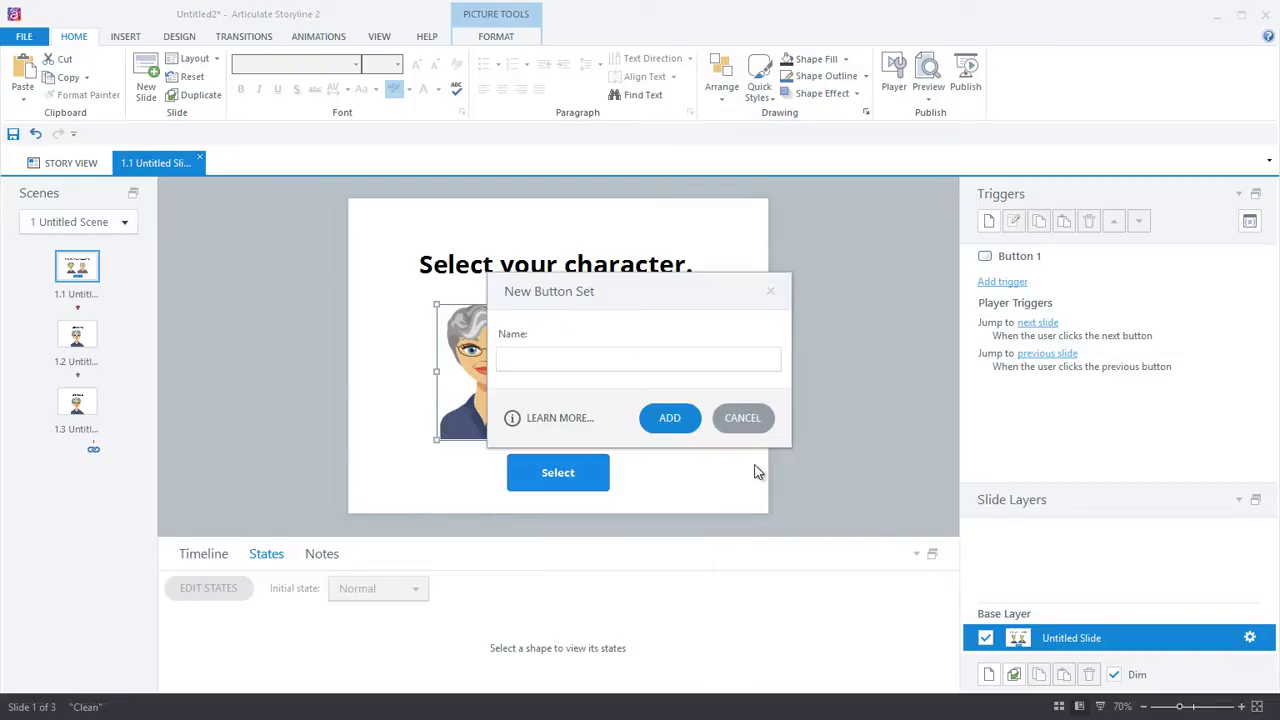
{"action": "left_click", "coordinate": [598, 366]}
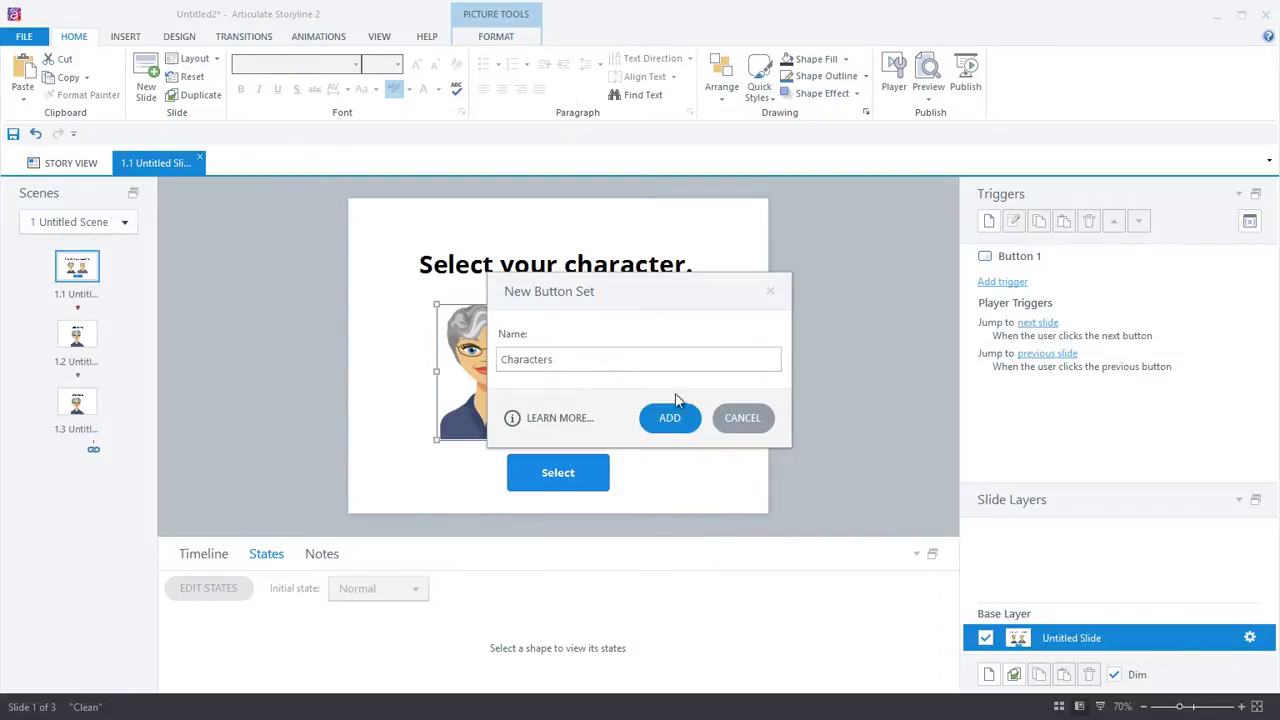
{"action": "left_click", "coordinate": [676, 424]}
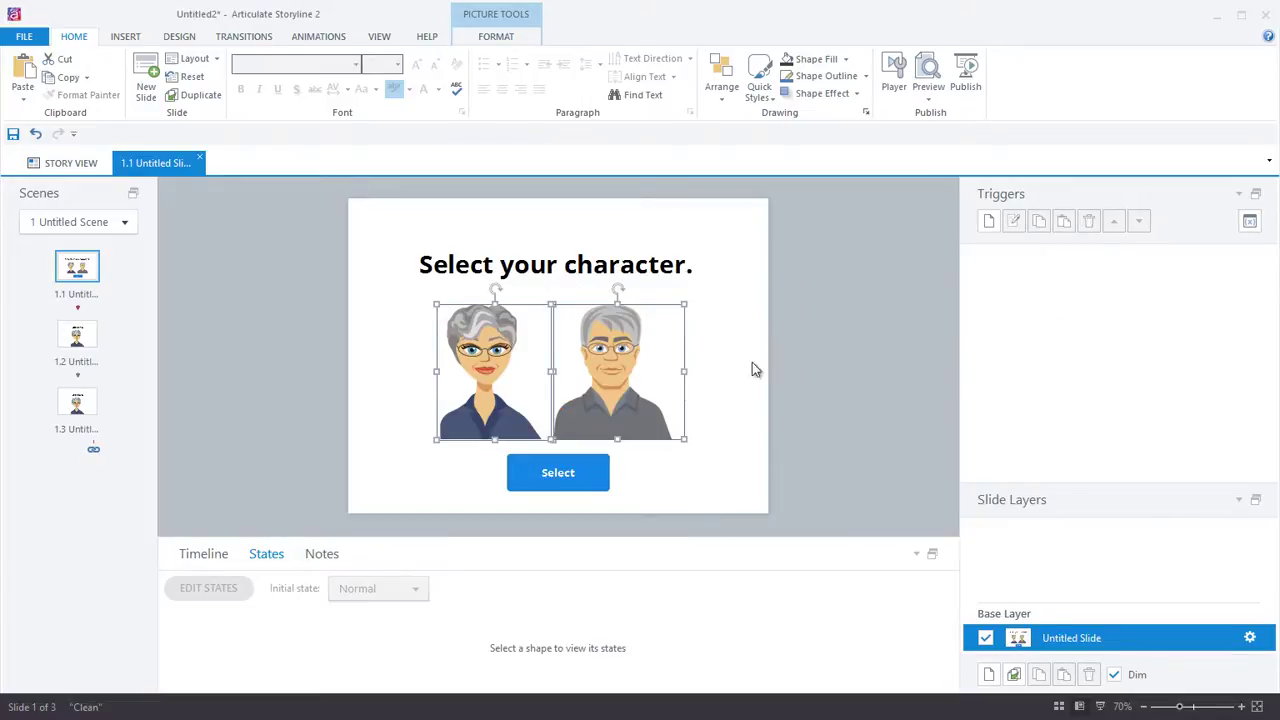
{"action": "left_click", "coordinate": [763, 368]}
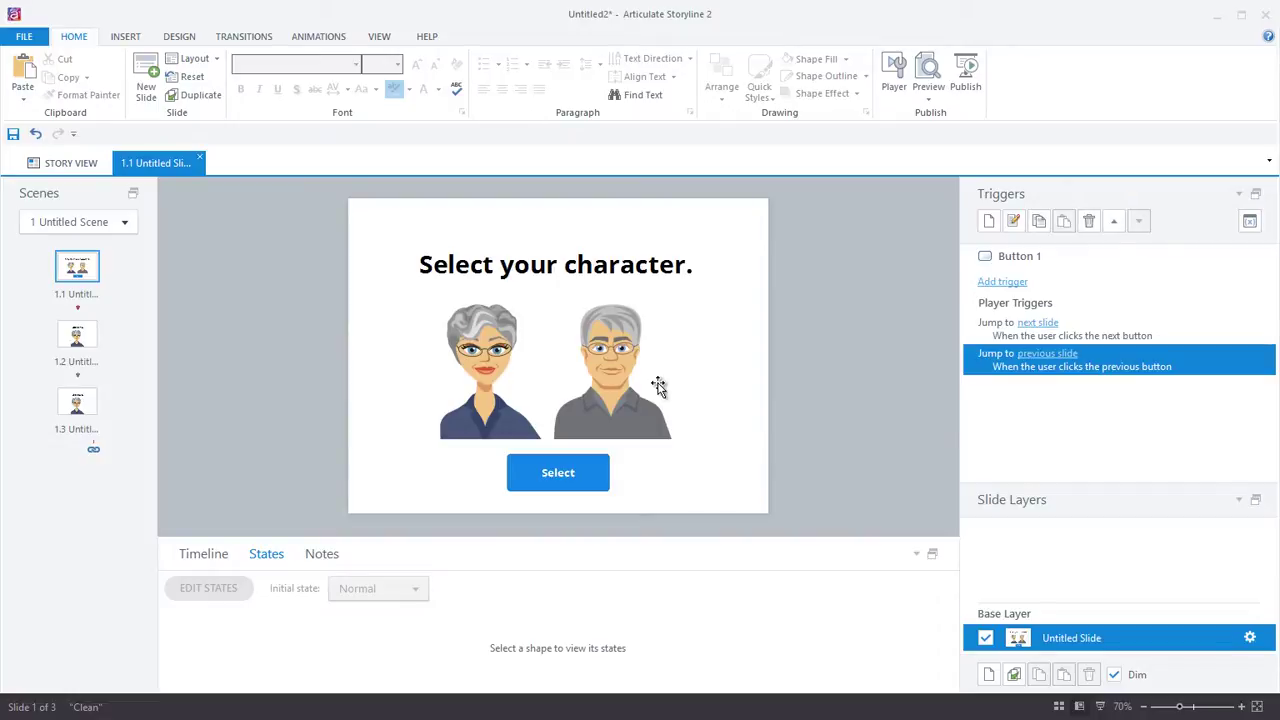
Check the Selected state of the female character on the first slide.
{"action": "left_click", "coordinate": [490, 320]}
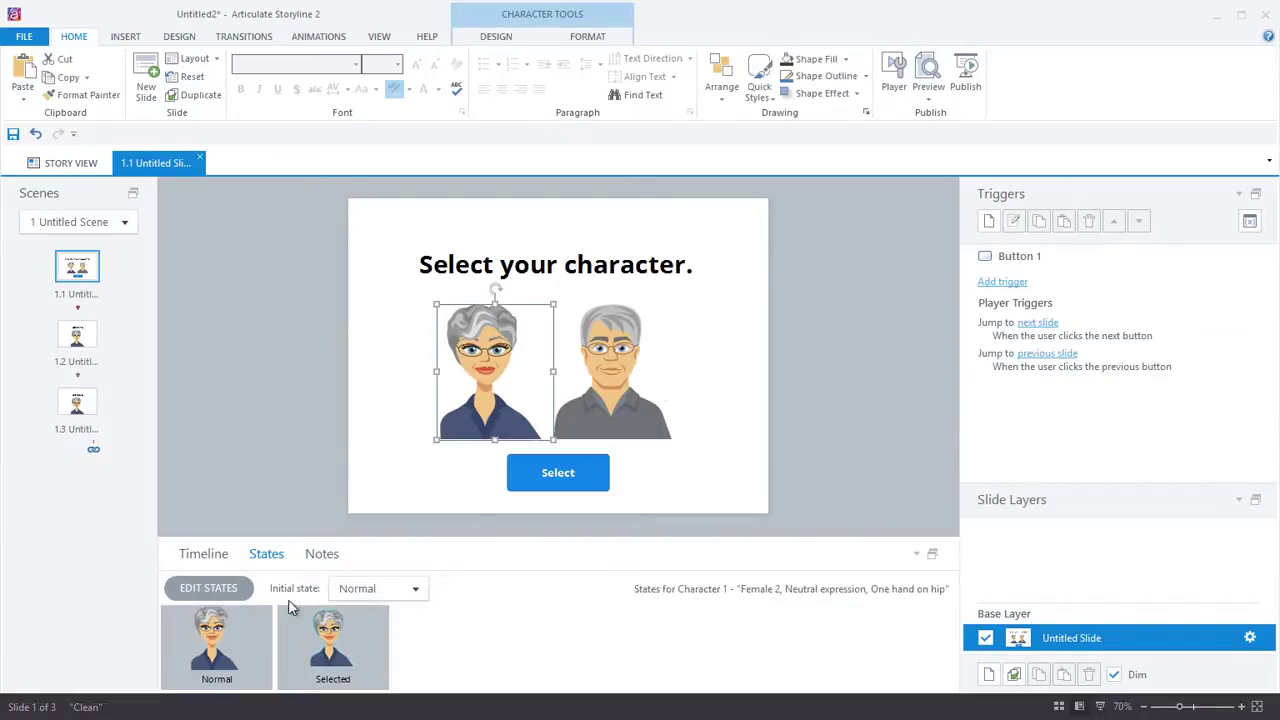
{"action": "left_click", "coordinate": [345, 665]}
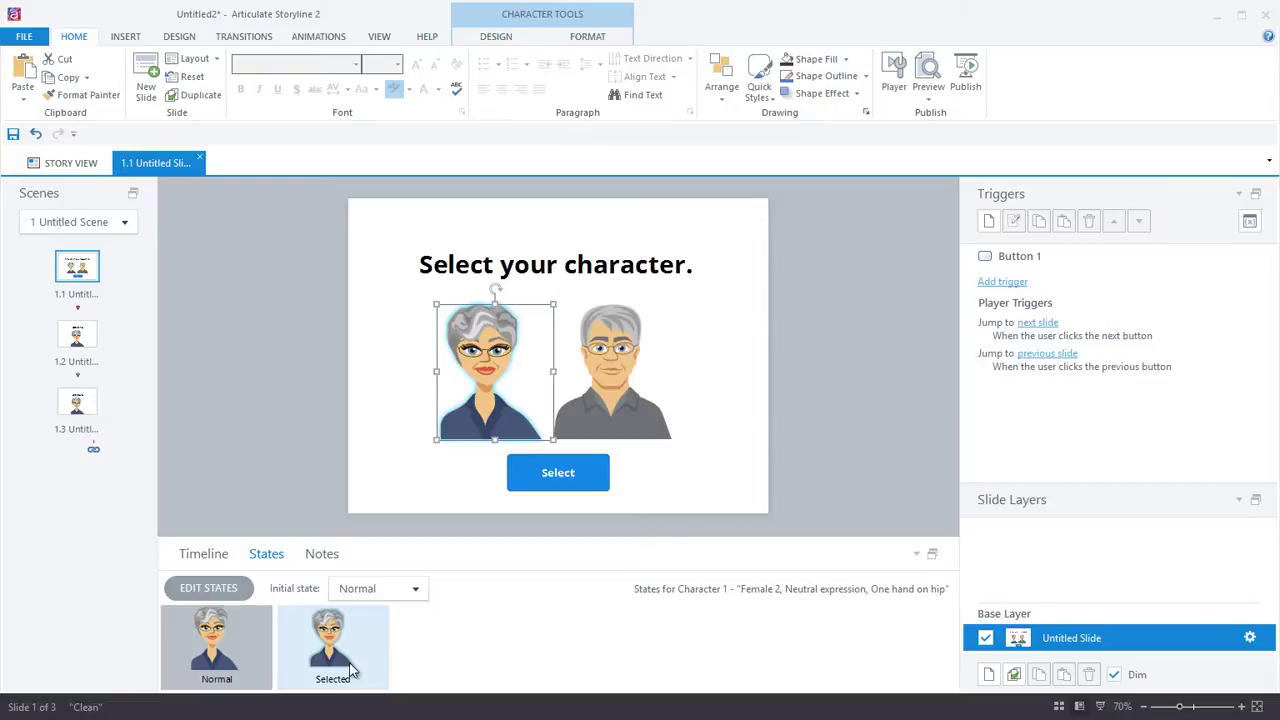
{"action": "left_click", "coordinate": [300, 425]}
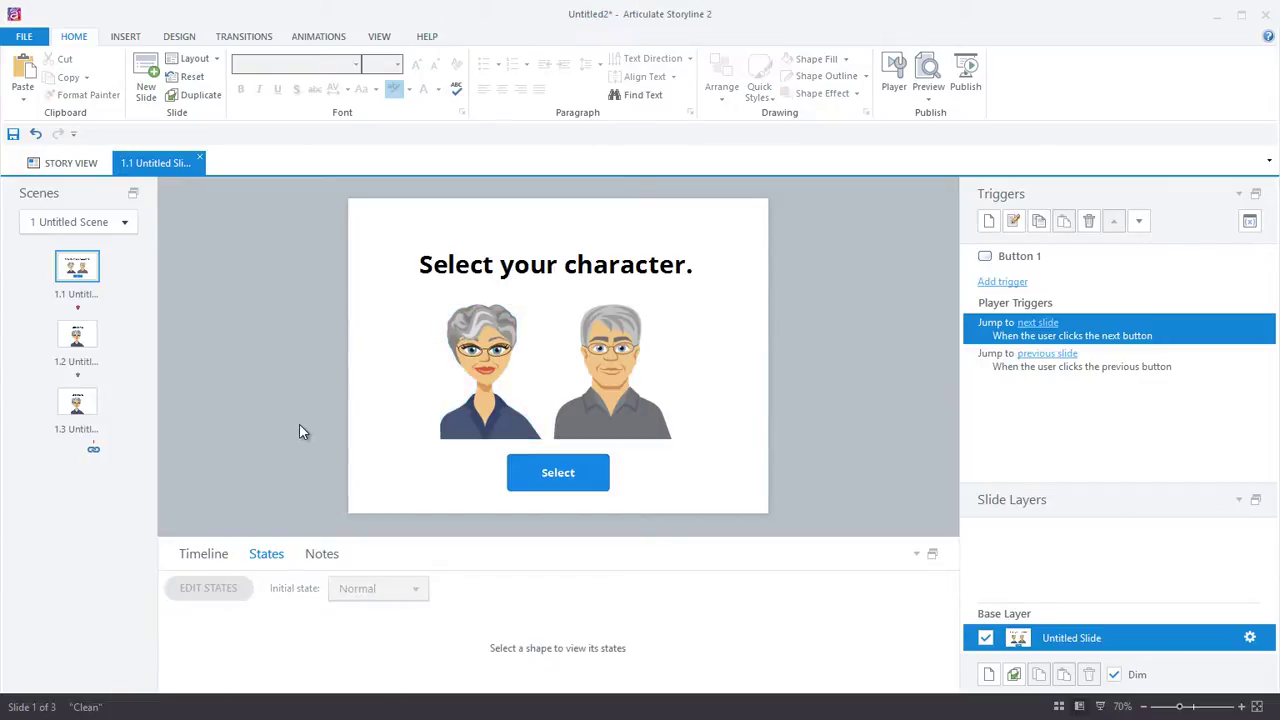
Create a number variable named "Character" with a default value of 0.
{"action": "left_click", "coordinate": [1248, 224]}
{"action": "left_click", "coordinate": [380, 490]}
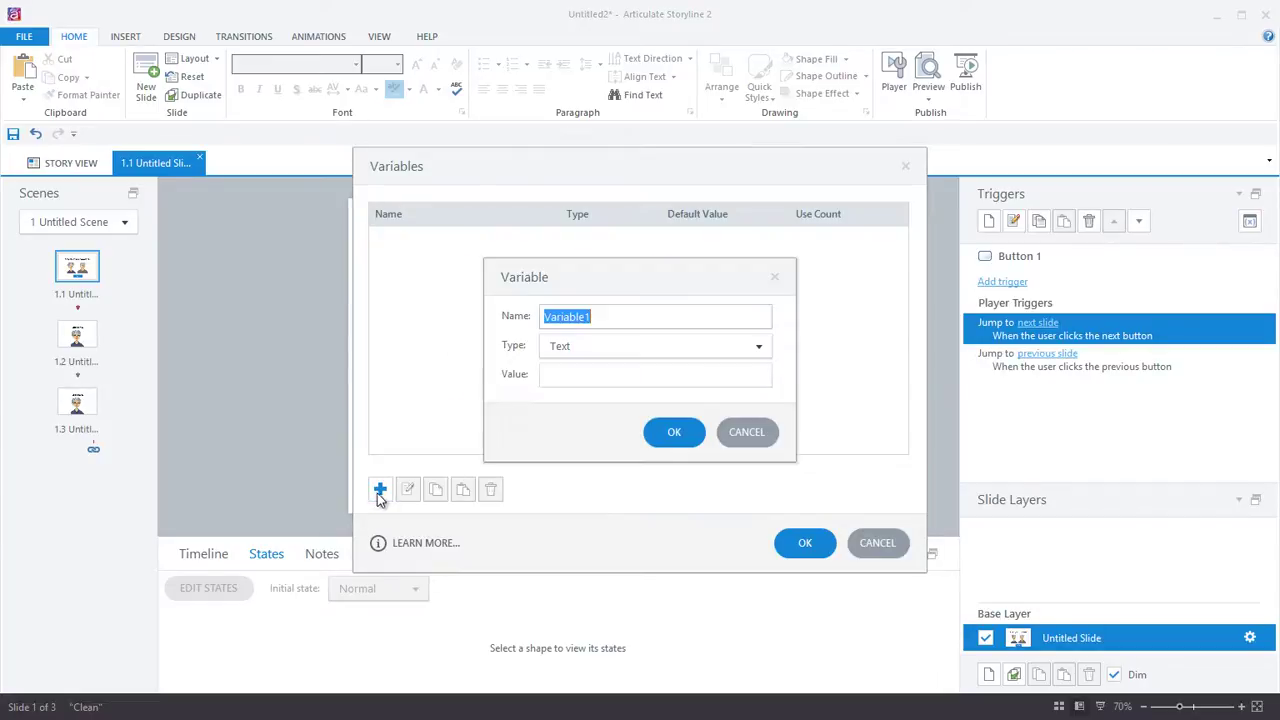
{"action": "type", "text": "Character"}
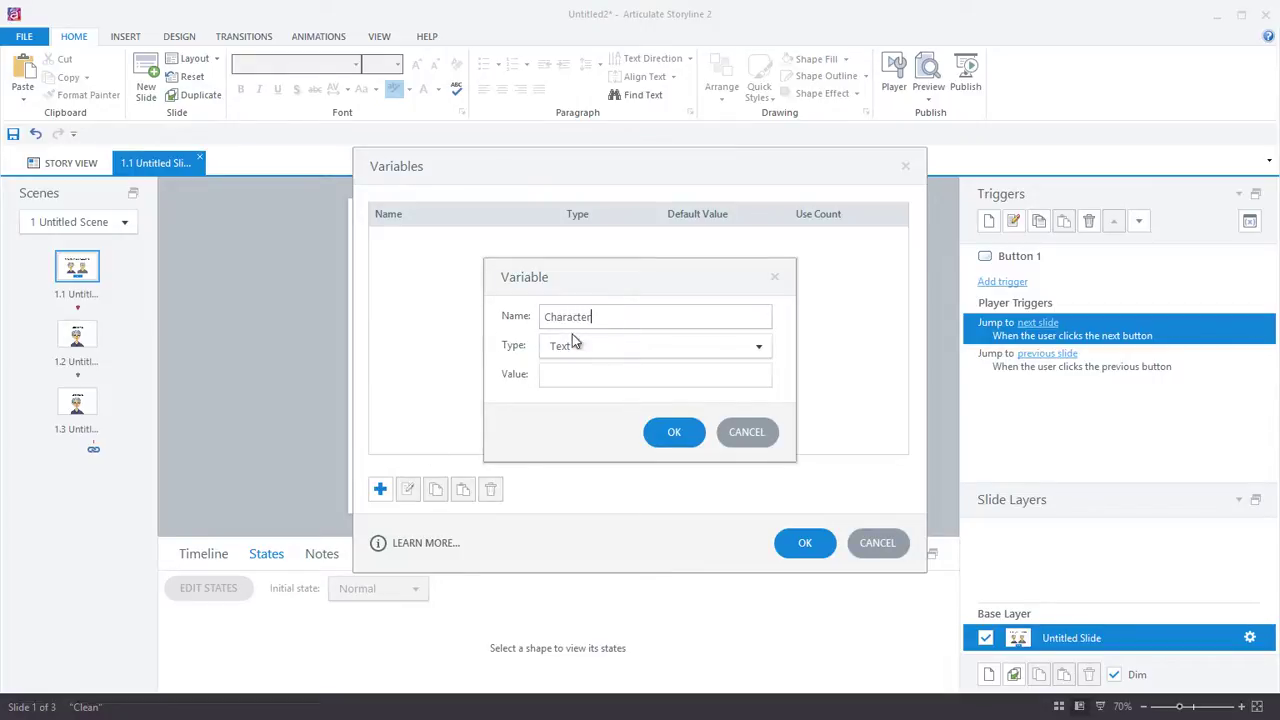
{"action": "left_click", "coordinate": [572, 346]}
{"action": "left_click", "coordinate": [584, 406]}
{"action": "left_click", "coordinate": [656, 432]}
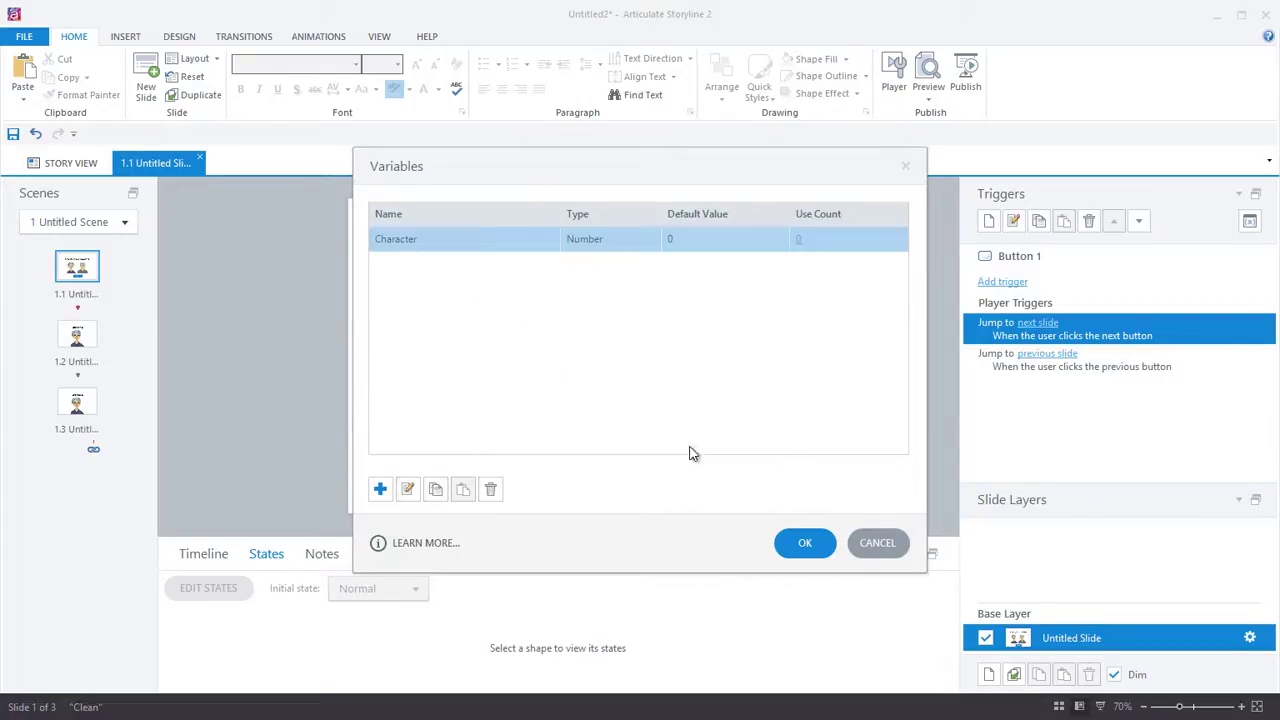
{"action": "left_click", "coordinate": [810, 545]}
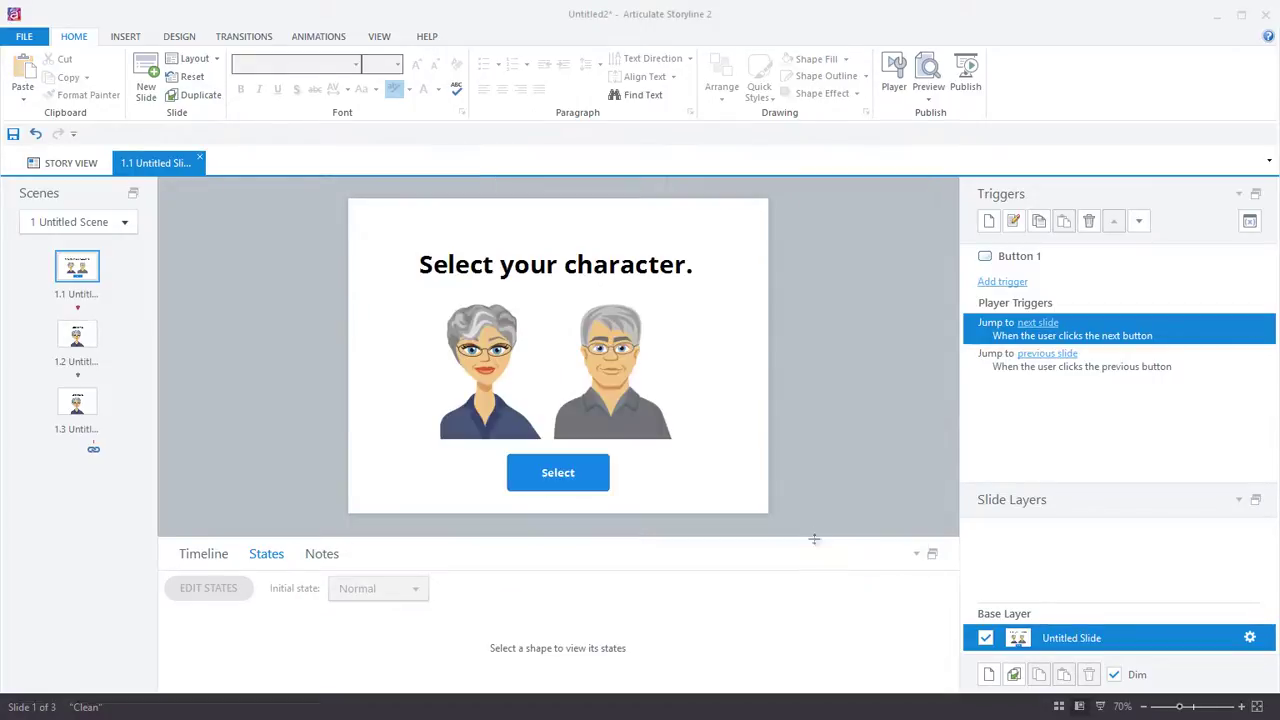
Create a trigger on the Select button that sets the Character variable to 1 when the user clicks.
{"action": "left_click", "coordinate": [591, 456]}
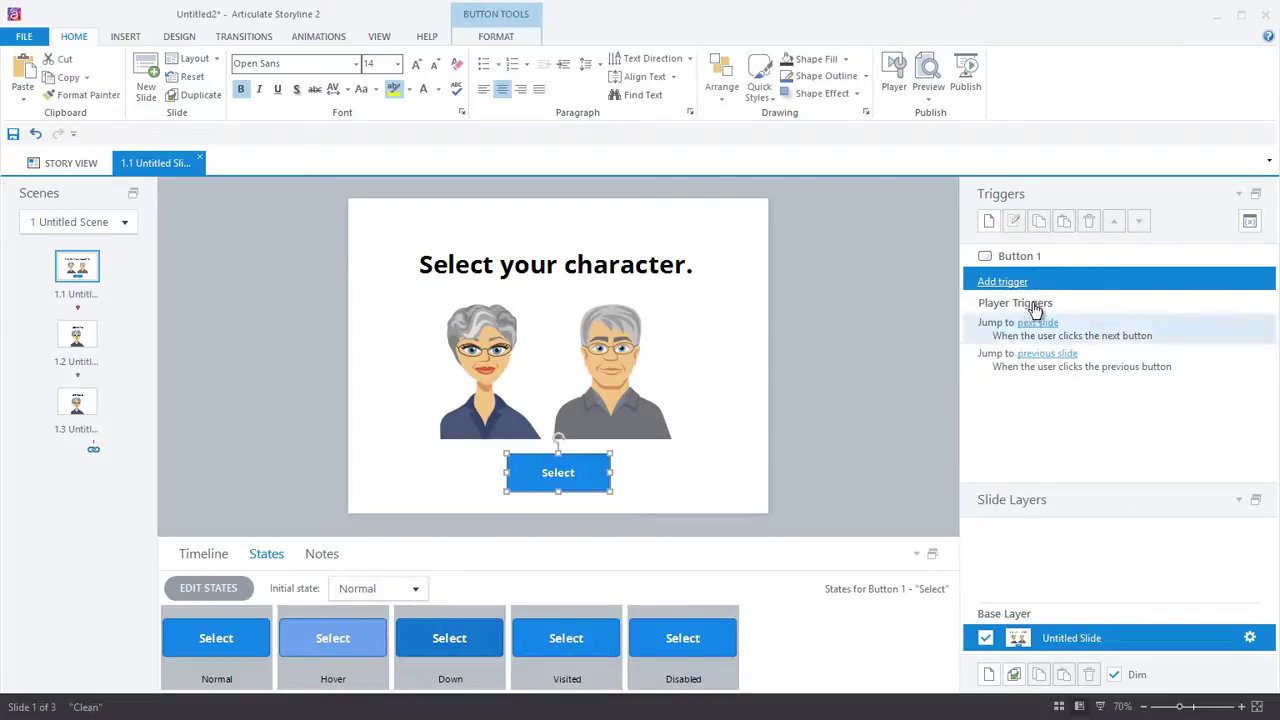
{"action": "left_click", "coordinate": [993, 222]}
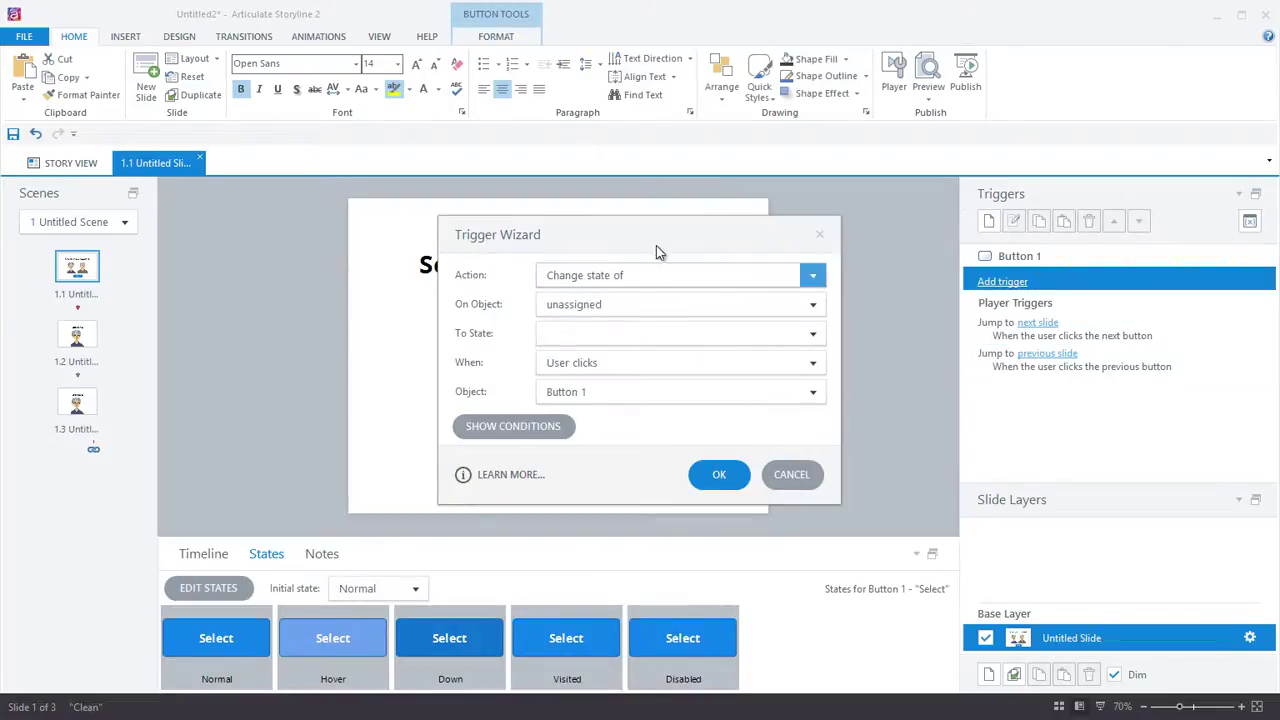
{"action": "left_click_drag", "start_coordinate": [668, 249], "coordinate": [957, 78]}
{"action": "left_click", "coordinate": [926, 127]}
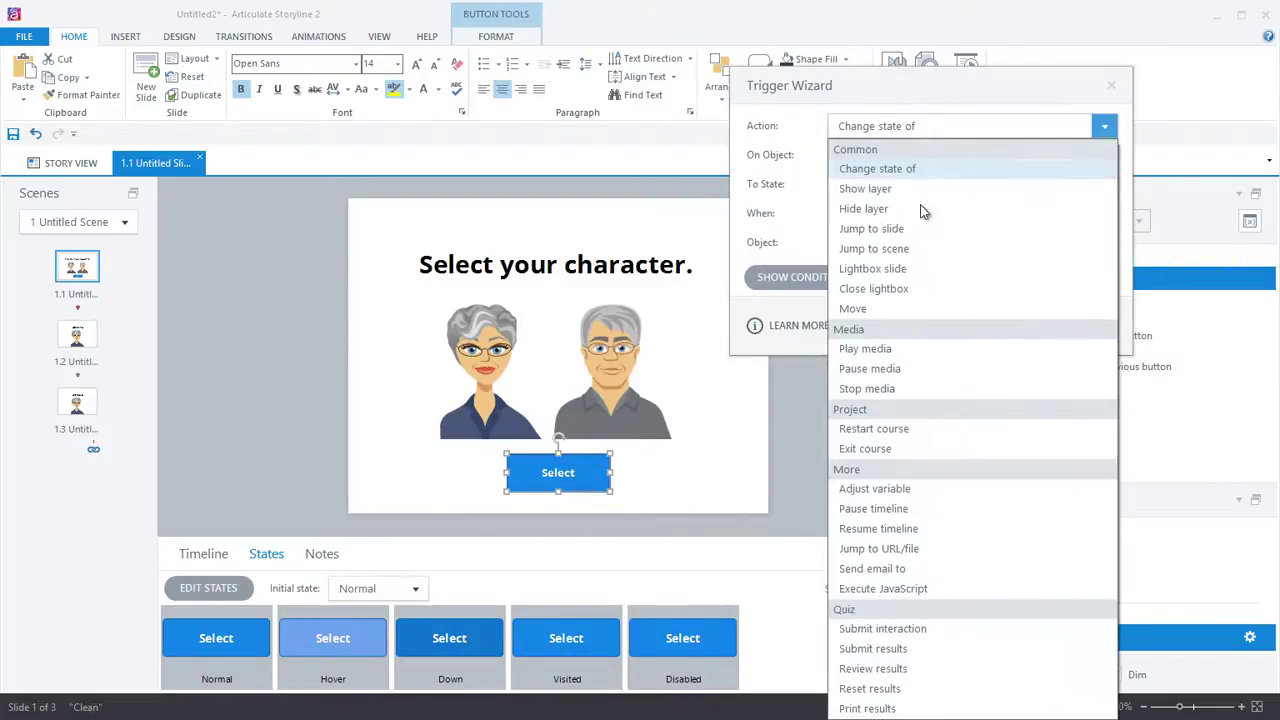
{"action": "left_click", "coordinate": [875, 489]}
{"action": "left_click", "coordinate": [1075, 155]}
{"action": "left_click", "coordinate": [862, 194]}
Add the condition that the female character's state is equal to Selected, and save the trigger.
{"action": "left_click", "coordinate": [805, 306]}
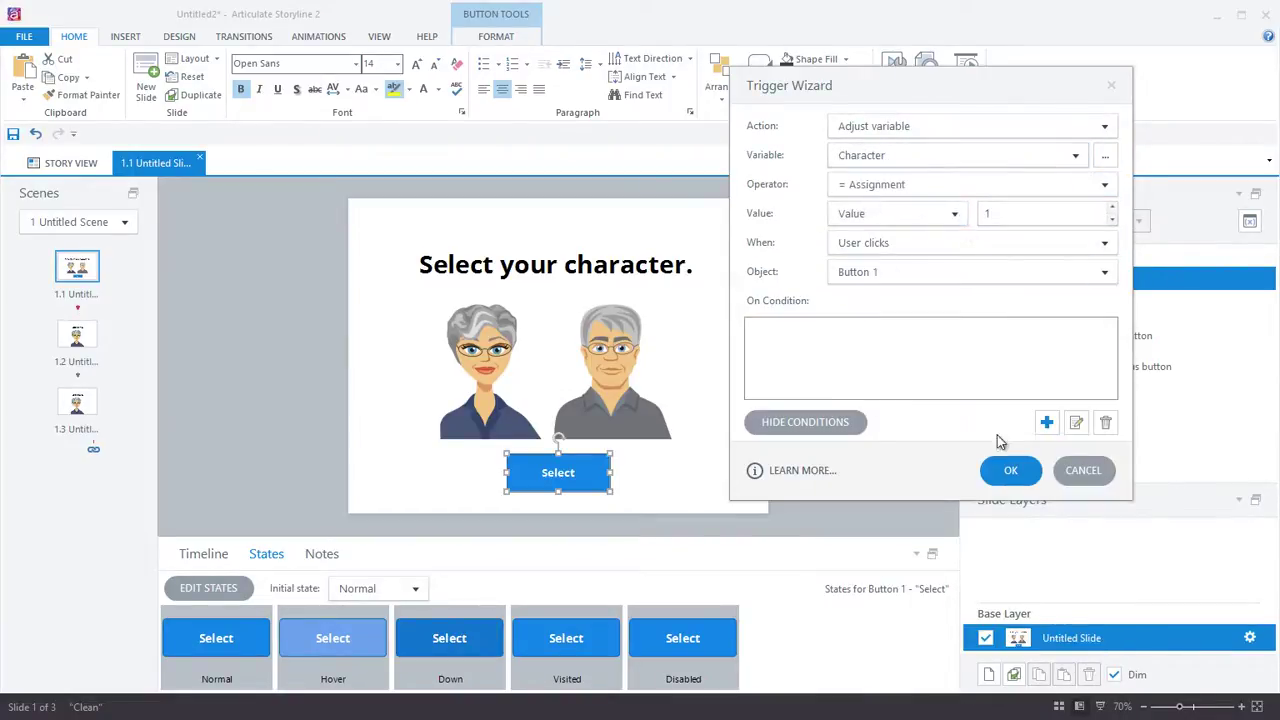
{"action": "left_click", "coordinate": [1046, 422]}
{"action": "left_click", "coordinate": [953, 269]}
{"action": "left_click", "coordinate": [965, 296]}
{"action": "left_click", "coordinate": [928, 360]}
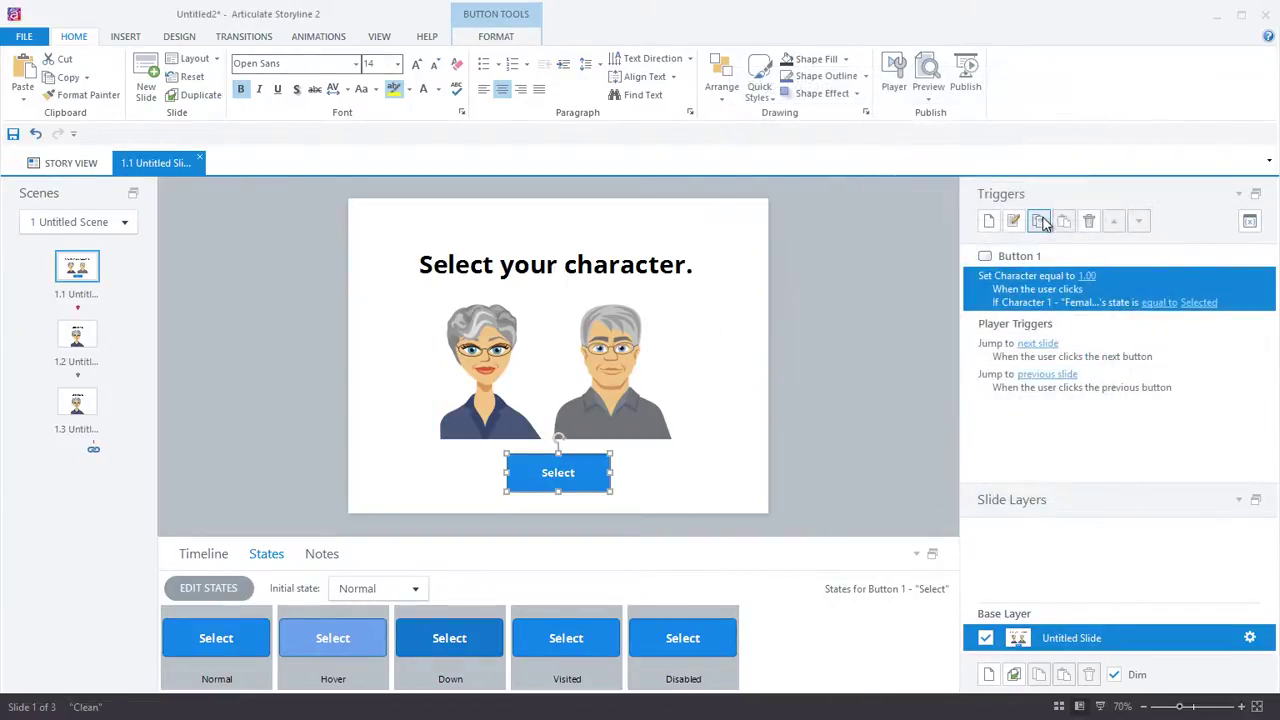
Duplicate the Select button's variable trigger and set the Character value in the copy to 2.
{"action": "left_click", "coordinate": [1040, 221]}
{"action": "left_click", "coordinate": [1064, 220]}
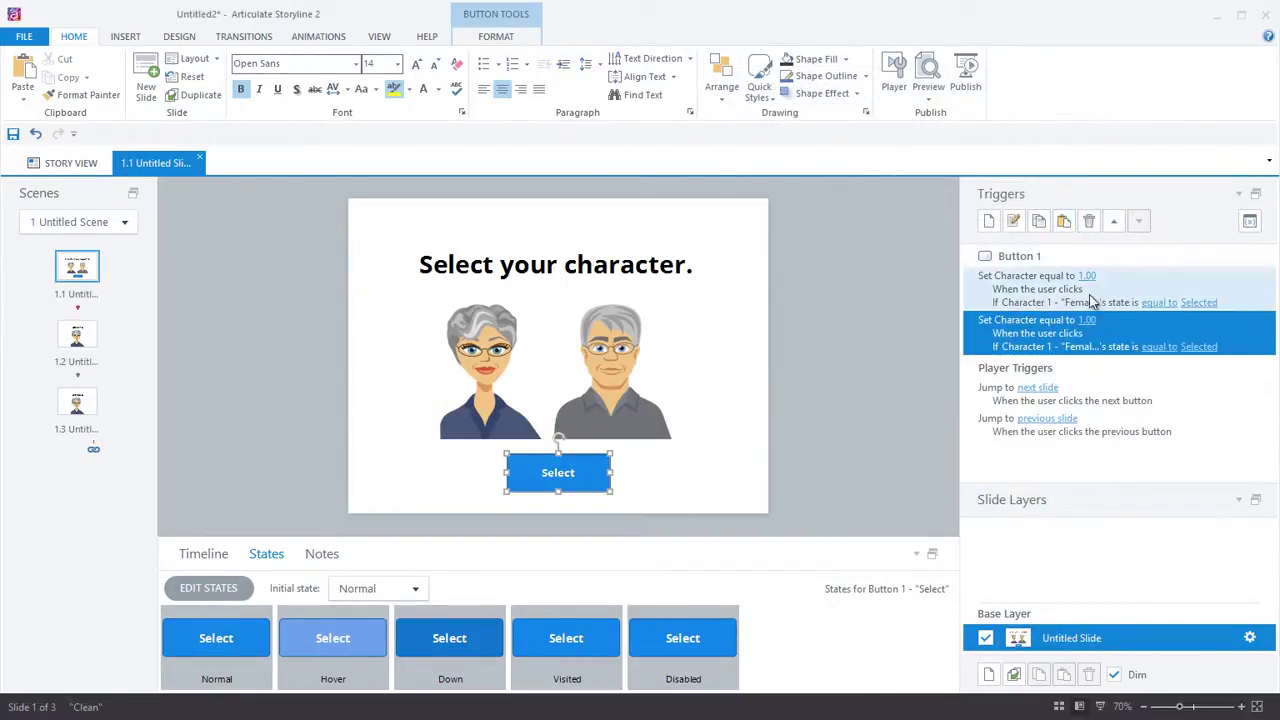
{"action": "left_click", "coordinate": [1088, 320]}
{"action": "type", "text": "2"}
{"action": "key", "text": "Return"}
Change the copied trigger's condition to check whether the male character's state is equal to Selected.
{"action": "double_click", "coordinate": [1081, 349]}
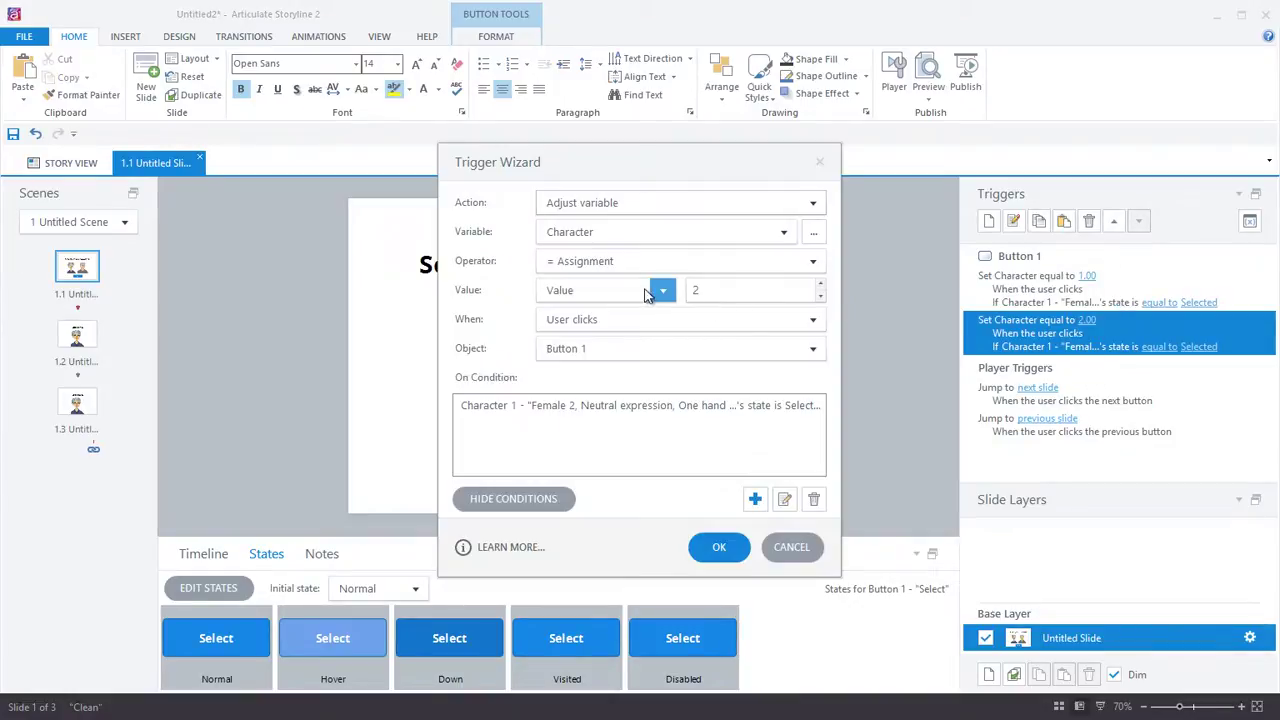
{"action": "double_click", "coordinate": [604, 405]}
{"action": "left_click", "coordinate": [700, 341]}
{"action": "left_click", "coordinate": [690, 423]}
{"action": "left_click", "coordinate": [714, 461]}
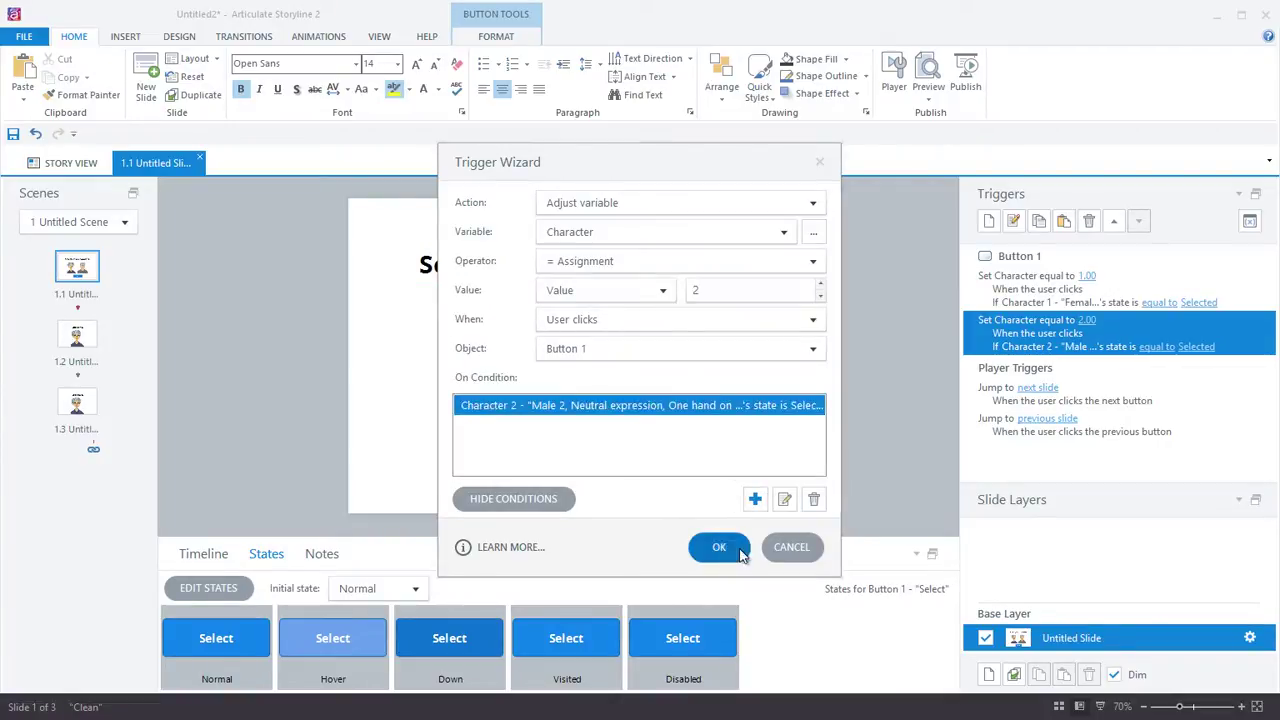
{"action": "left_click", "coordinate": [719, 546]}
{"action": "left_click", "coordinate": [845, 268]}
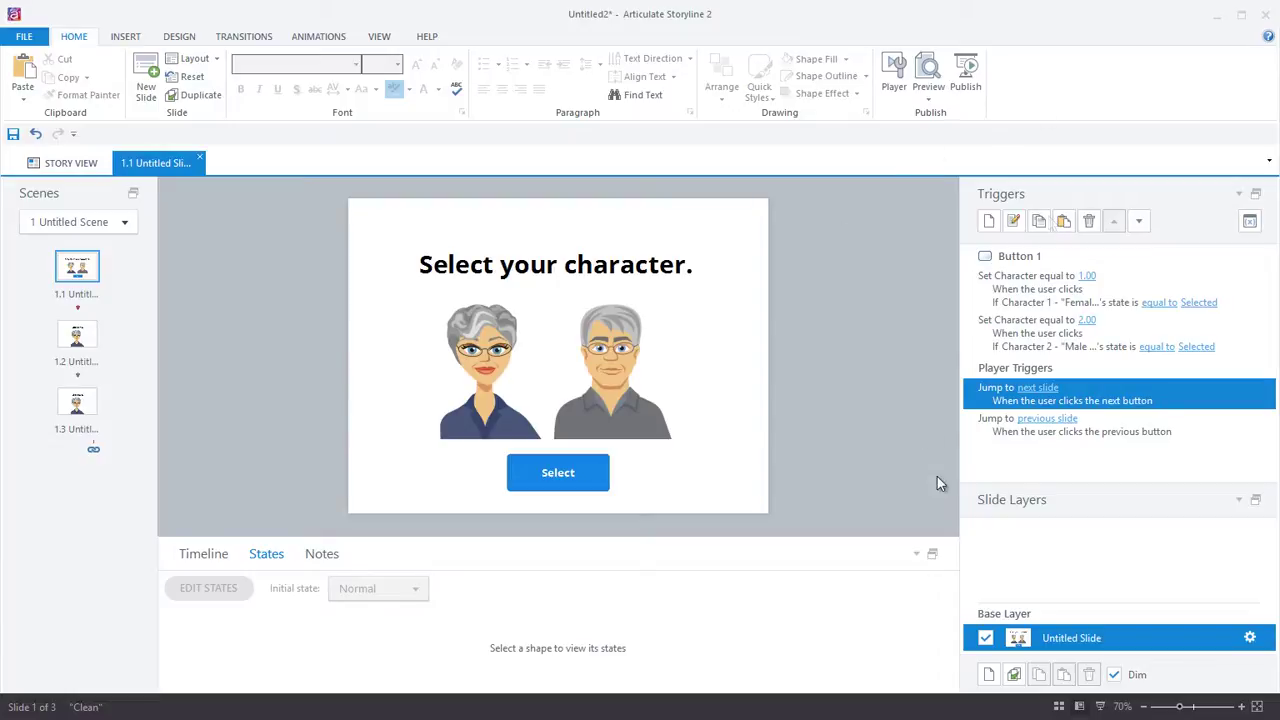
Turn off the Prev and Next navigation controls in the first slide's properties.
{"action": "left_click", "coordinate": [1250, 640]}
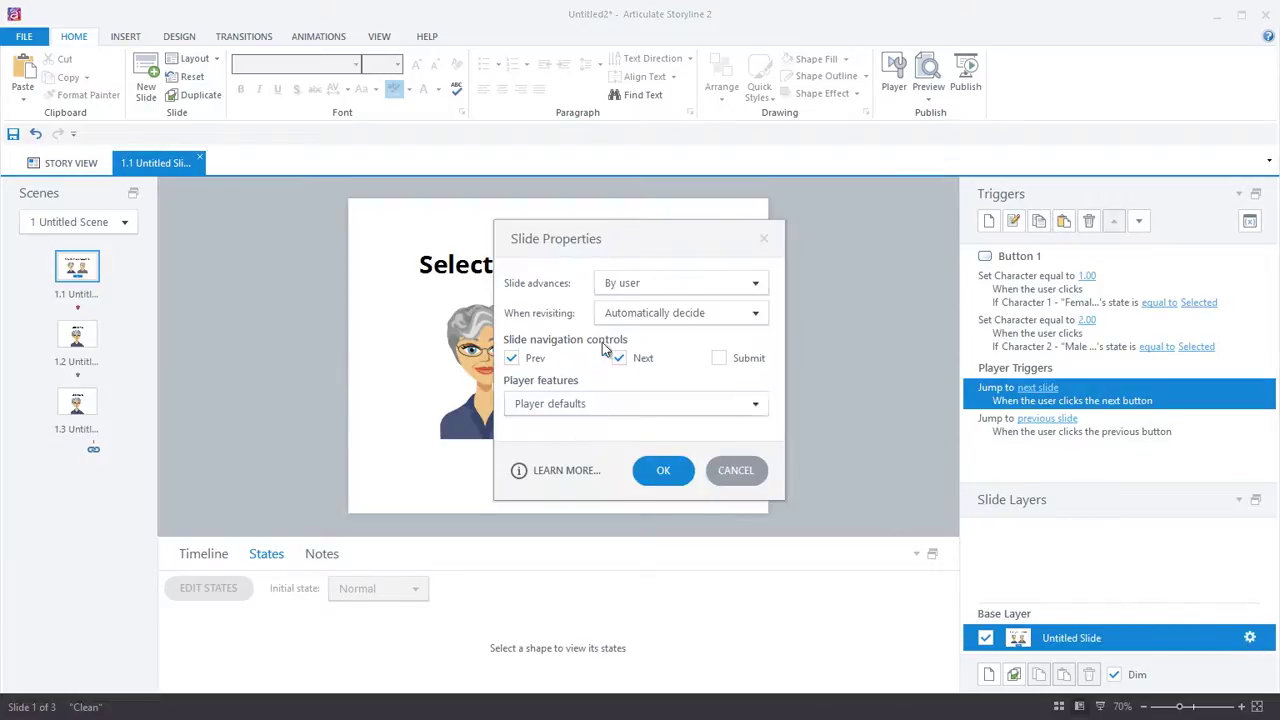
{"action": "left_click", "coordinate": [511, 358]}
{"action": "left_click", "coordinate": [663, 471]}
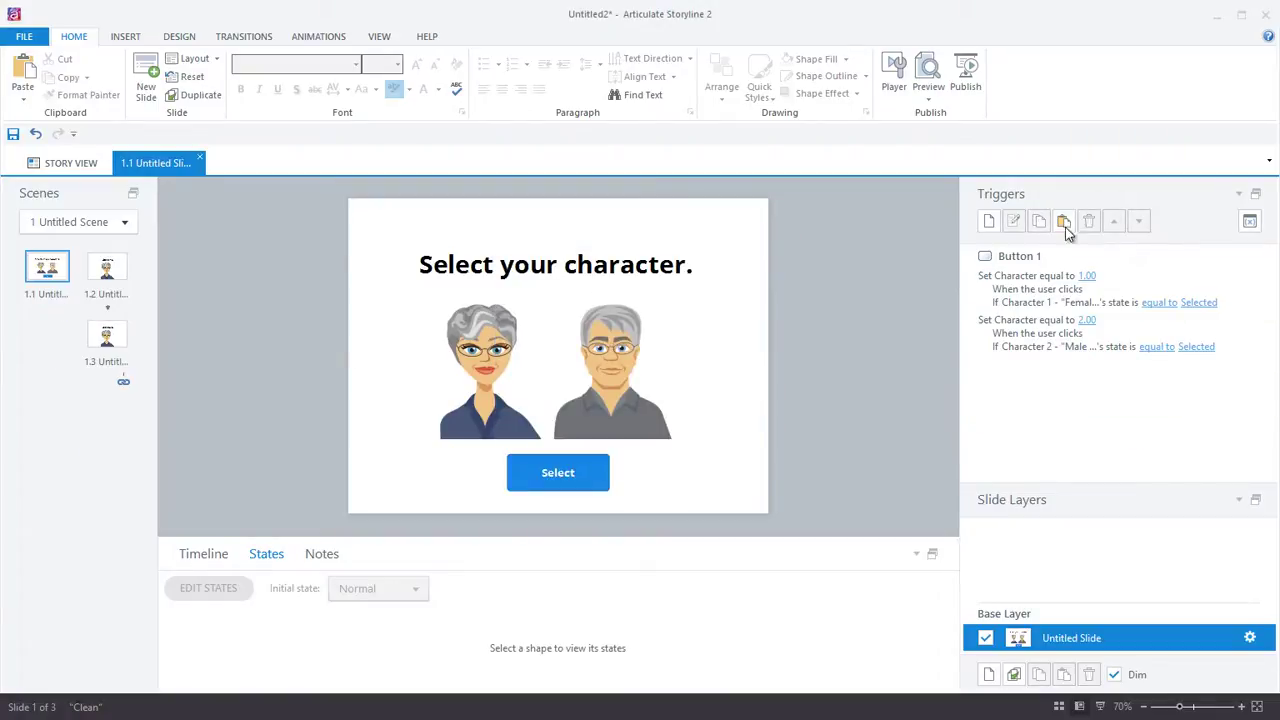
Add a trigger to the Select button that jumps to the next slide when the user clicks.
{"action": "left_click", "coordinate": [595, 462]}
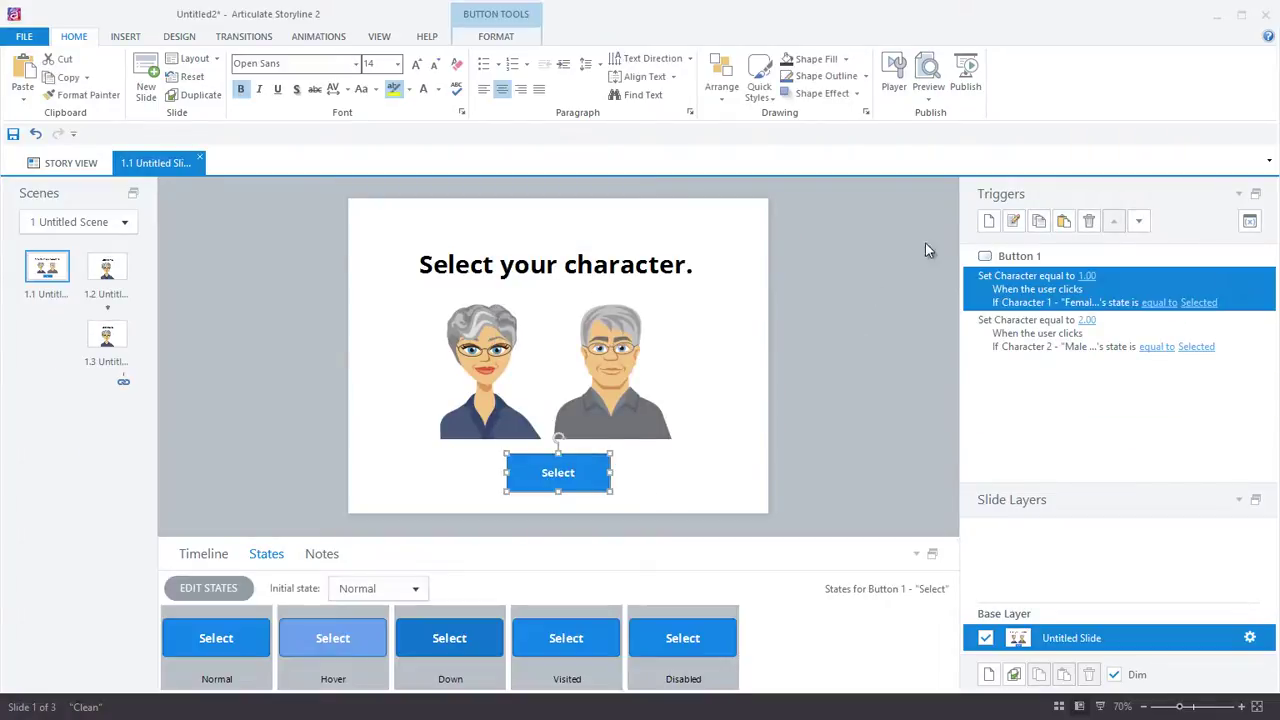
{"action": "left_click", "coordinate": [989, 221]}
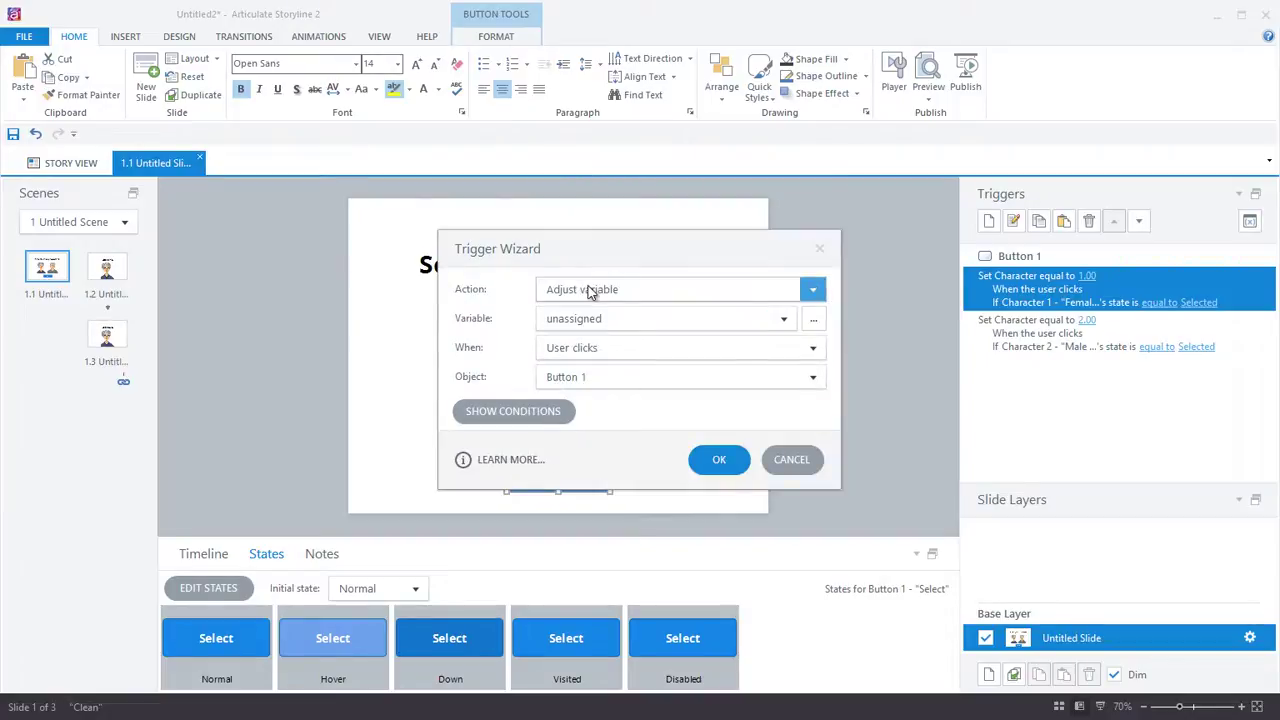
{"action": "left_click", "coordinate": [590, 290]}
{"action": "left_click", "coordinate": [600, 226]}
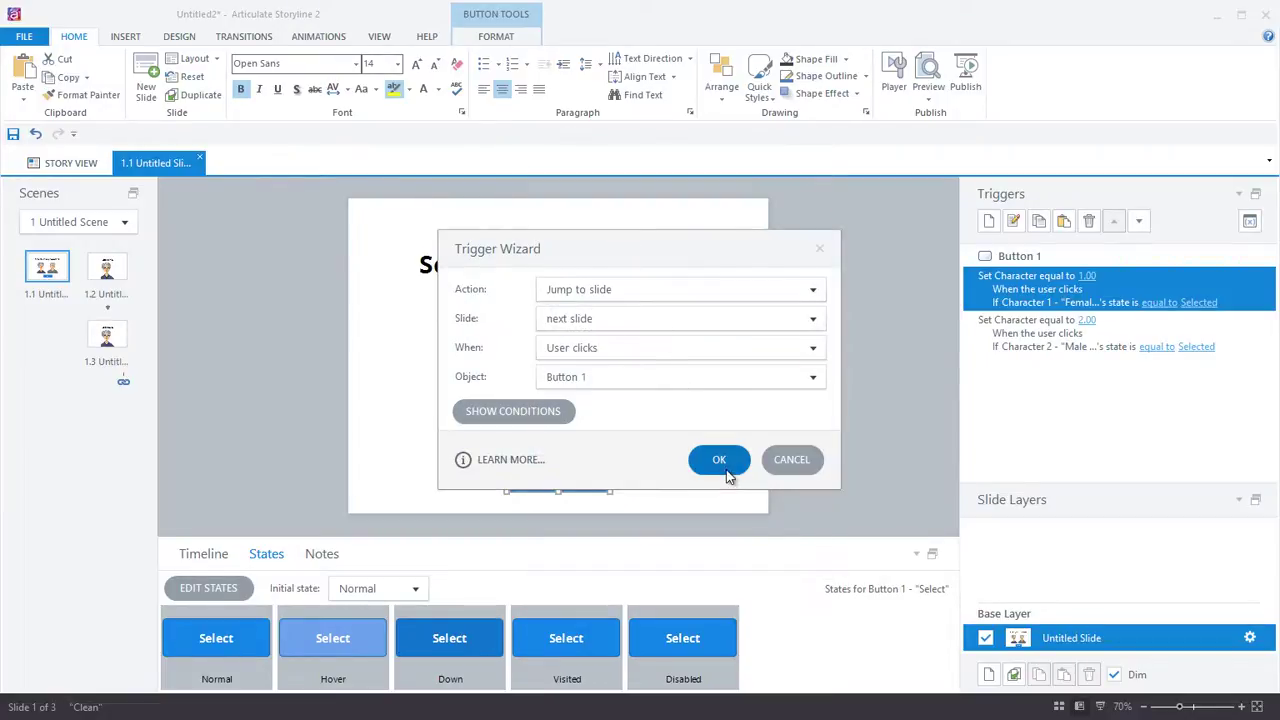
{"action": "left_click", "coordinate": [727, 474]}
{"action": "key", "text": "Escape"}
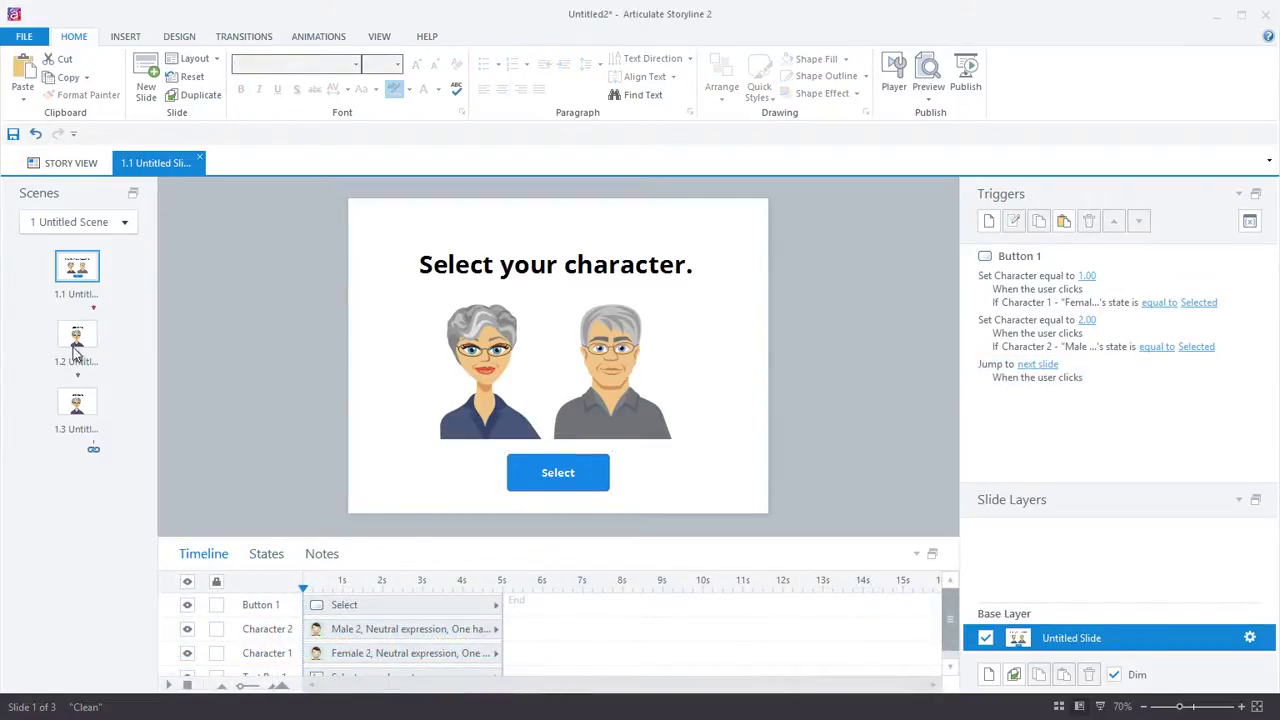
On slide 1.2, create a trigger that changes the state of Character 1 to Normal when the timeline starts.
{"action": "left_click", "coordinate": [76, 338]}
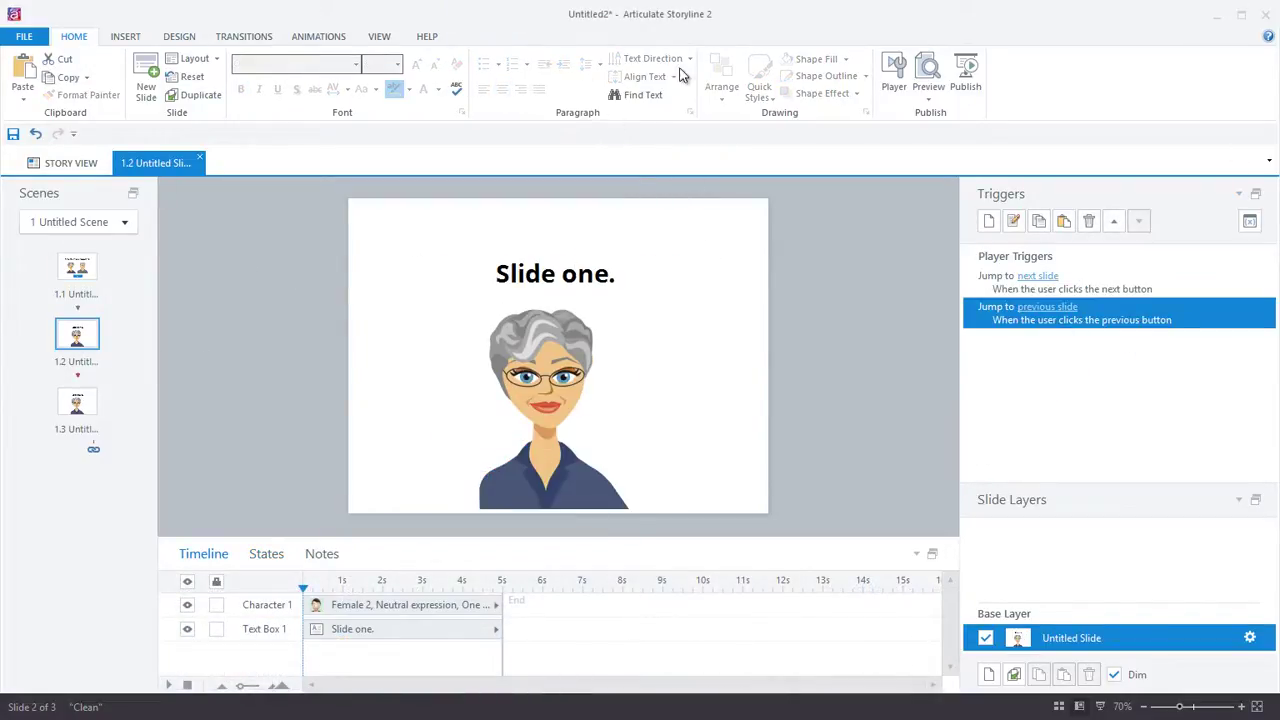
{"action": "left_click", "coordinate": [989, 222]}
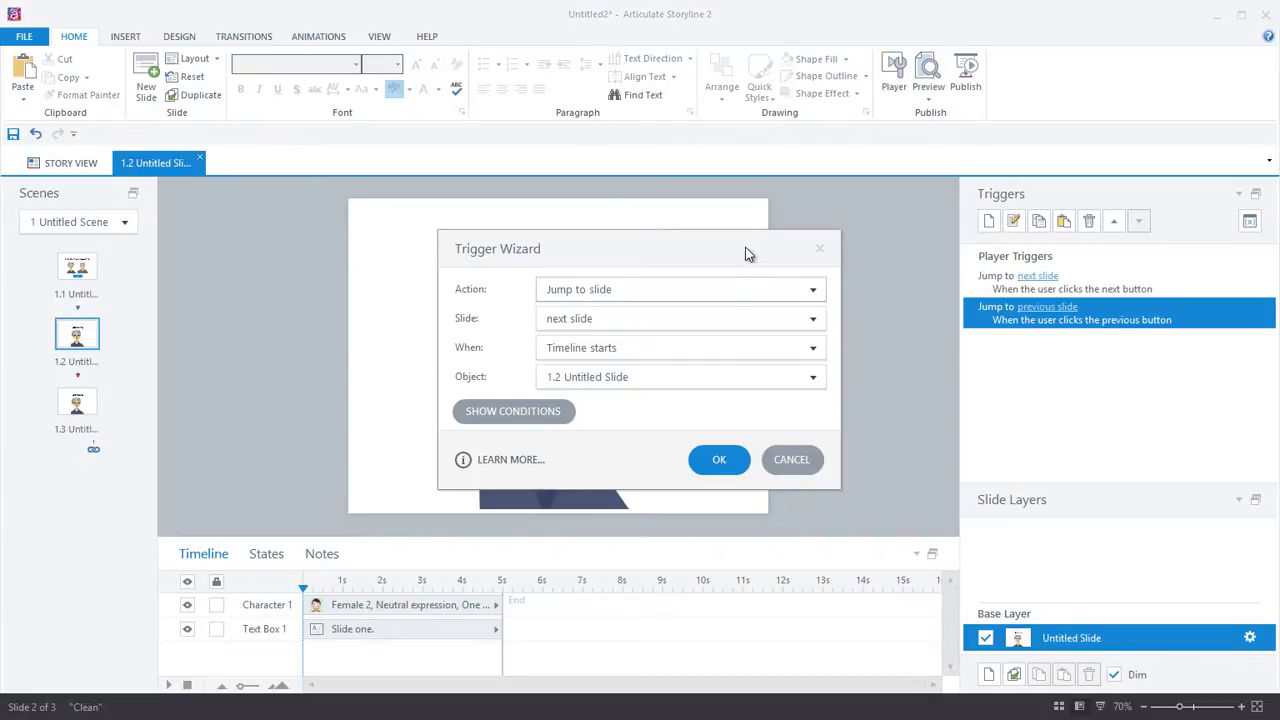
{"action": "left_click_drag", "start_coordinate": [748, 251], "coordinate": [1110, 137]}
{"action": "left_click", "coordinate": [940, 176]}
{"action": "left_click", "coordinate": [940, 167]}
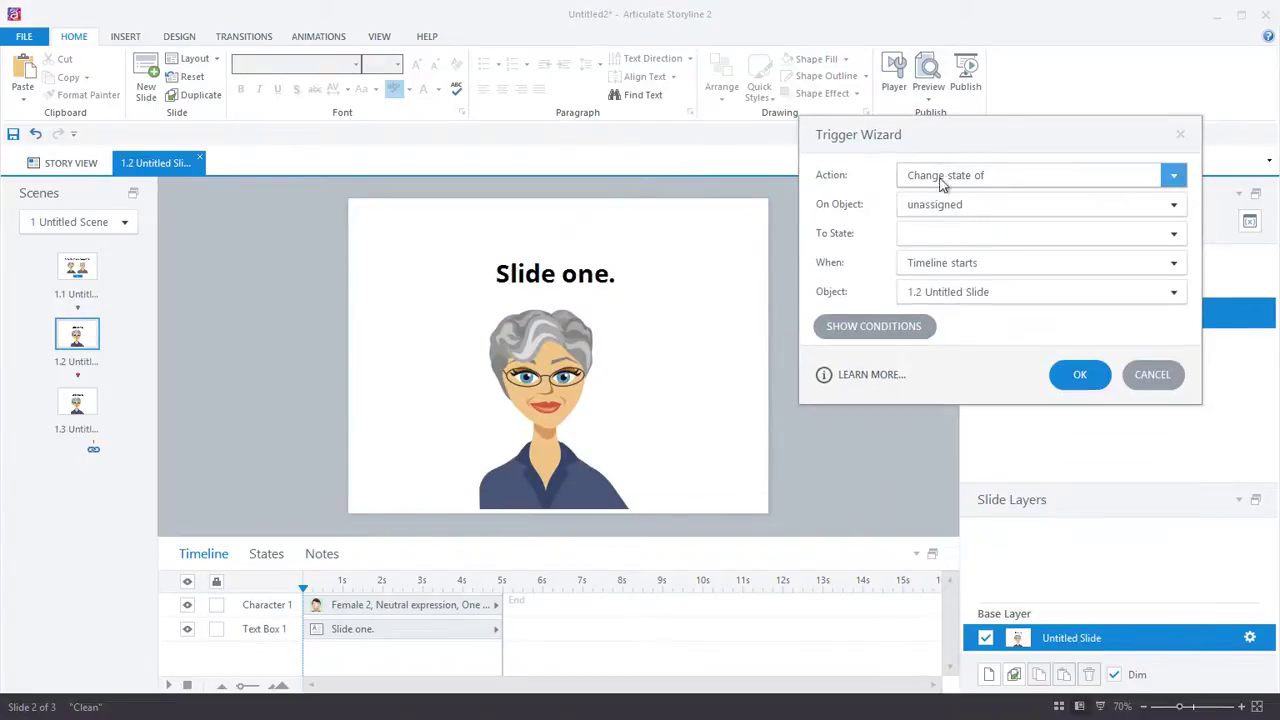
{"action": "left_click", "coordinate": [1173, 204]}
{"action": "left_click", "coordinate": [957, 262]}
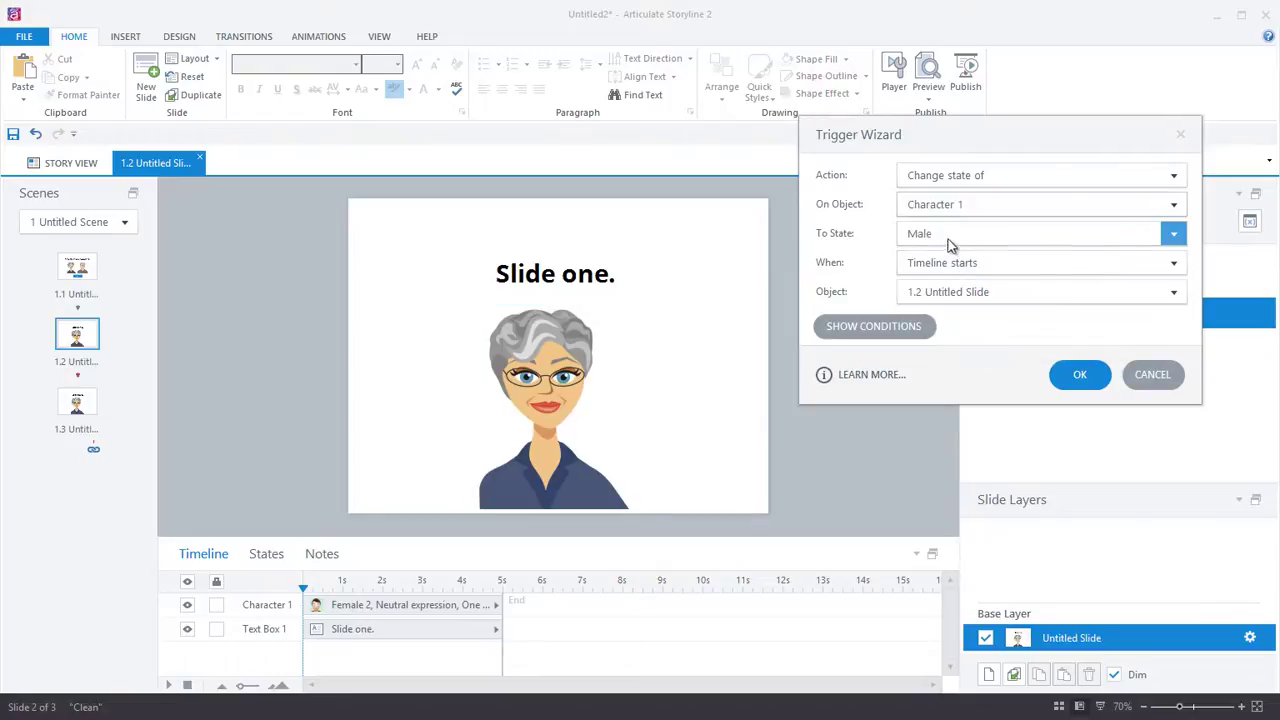
{"action": "left_click", "coordinate": [941, 238]}
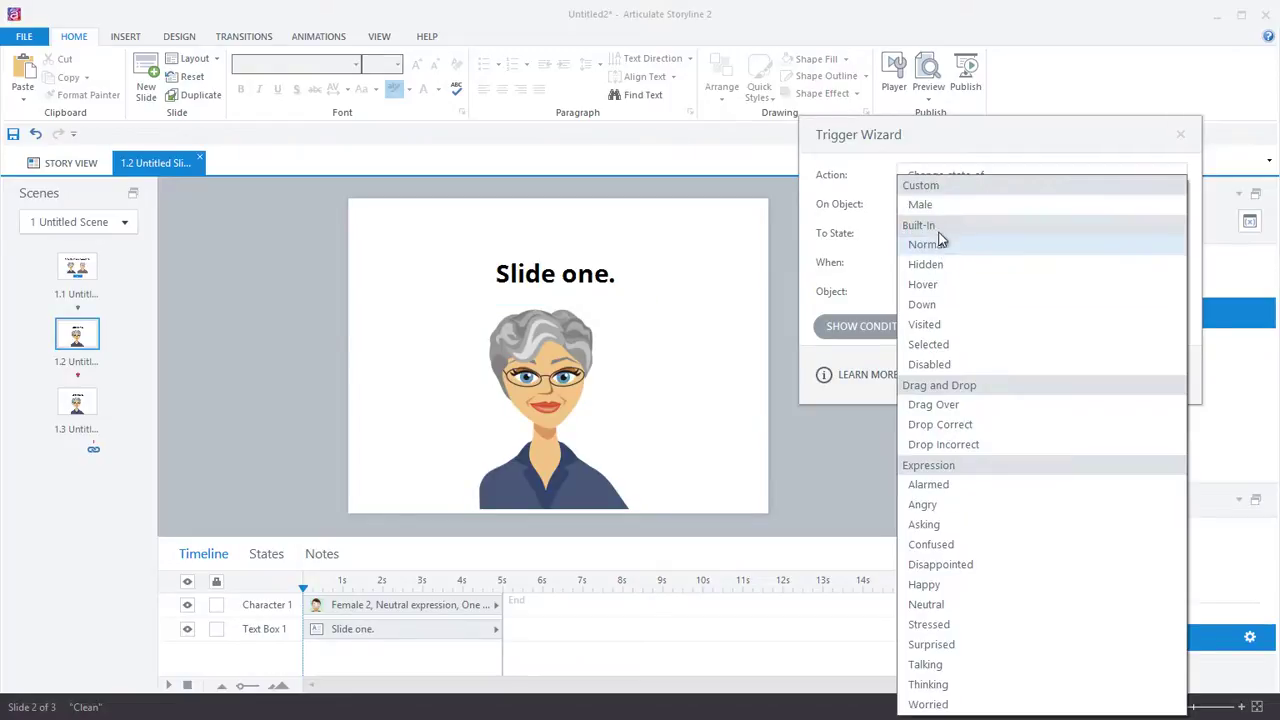
{"action": "left_click", "coordinate": [937, 230]}
{"action": "left_click", "coordinate": [951, 262]}
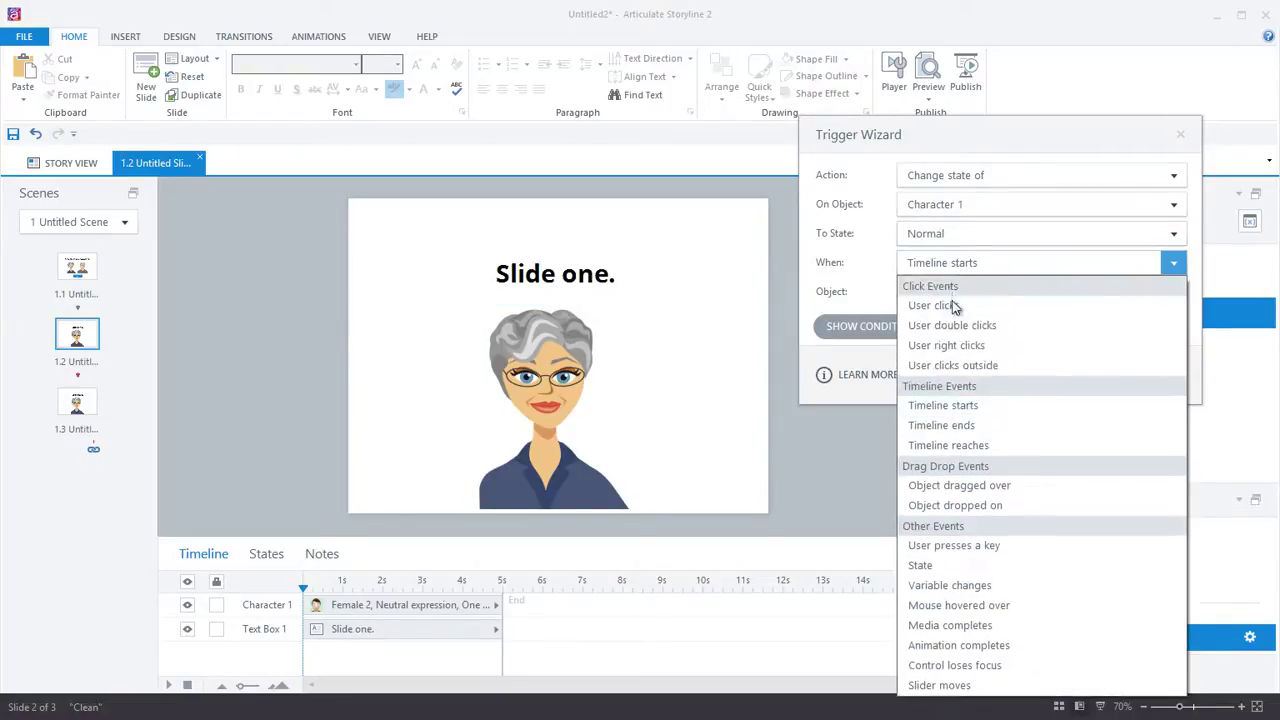
{"action": "left_click", "coordinate": [943, 263]}
Add the condition that the Character variable is equal to 1, and save the slide trigger.
{"action": "left_click", "coordinate": [885, 326]}
{"action": "left_click", "coordinate": [1116, 442]}
{"action": "left_click", "coordinate": [974, 330]}
{"action": "left_click", "coordinate": [958, 356]}
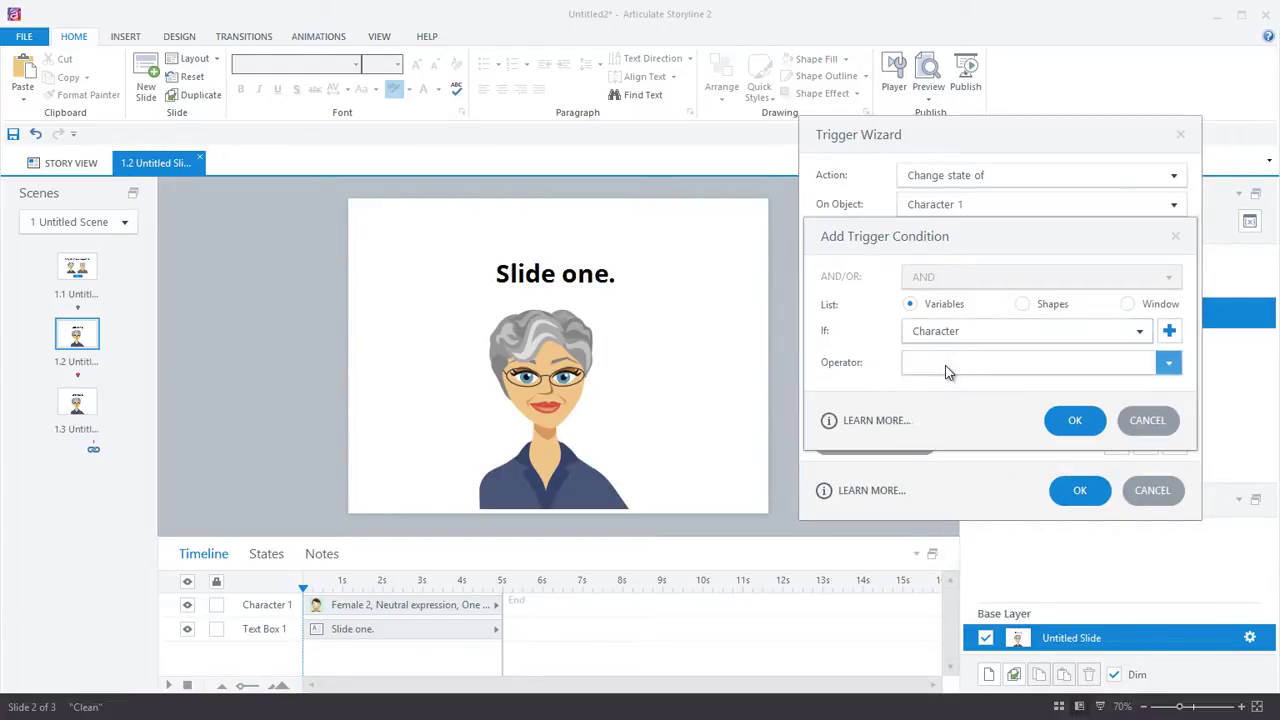
{"action": "left_click", "coordinate": [941, 364]}
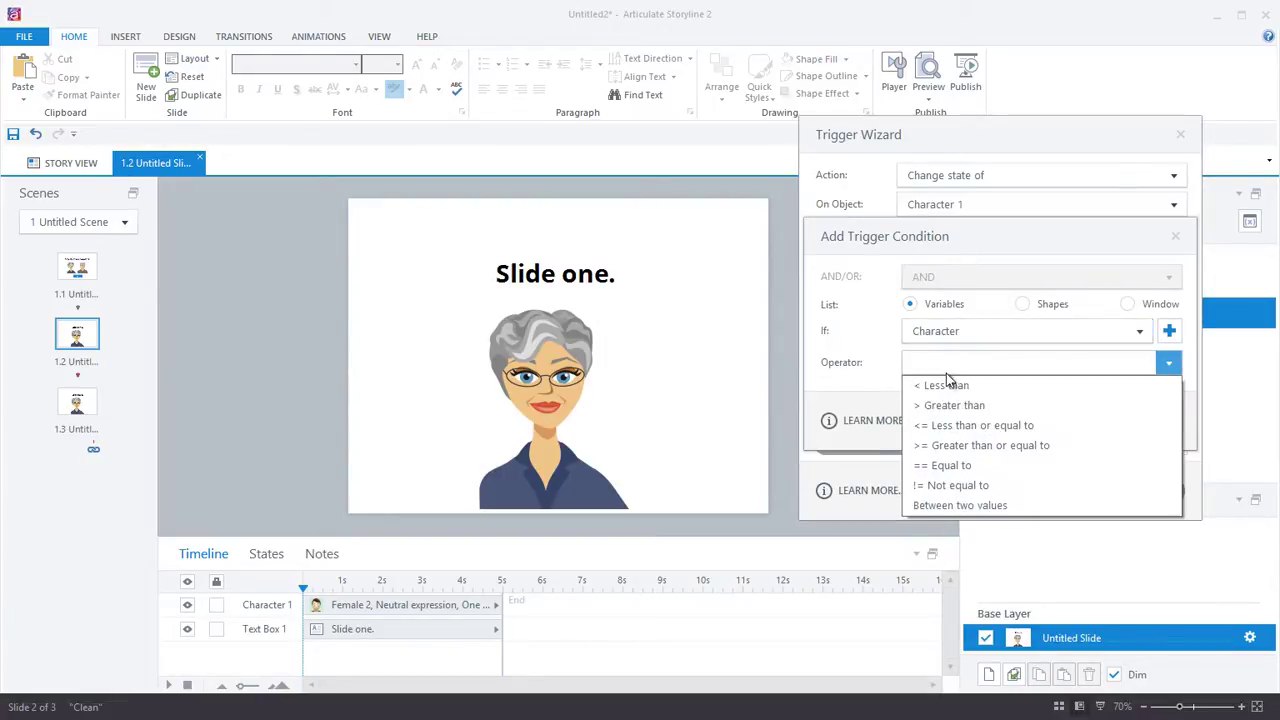
{"action": "left_click", "coordinate": [966, 466]}
{"action": "left_click_drag", "start_coordinate": [951, 428], "coordinate": [886, 440]}
{"action": "type", "text": "1"}
{"action": "left_click", "coordinate": [1075, 483]}
{"action": "left_click", "coordinate": [1075, 489]}
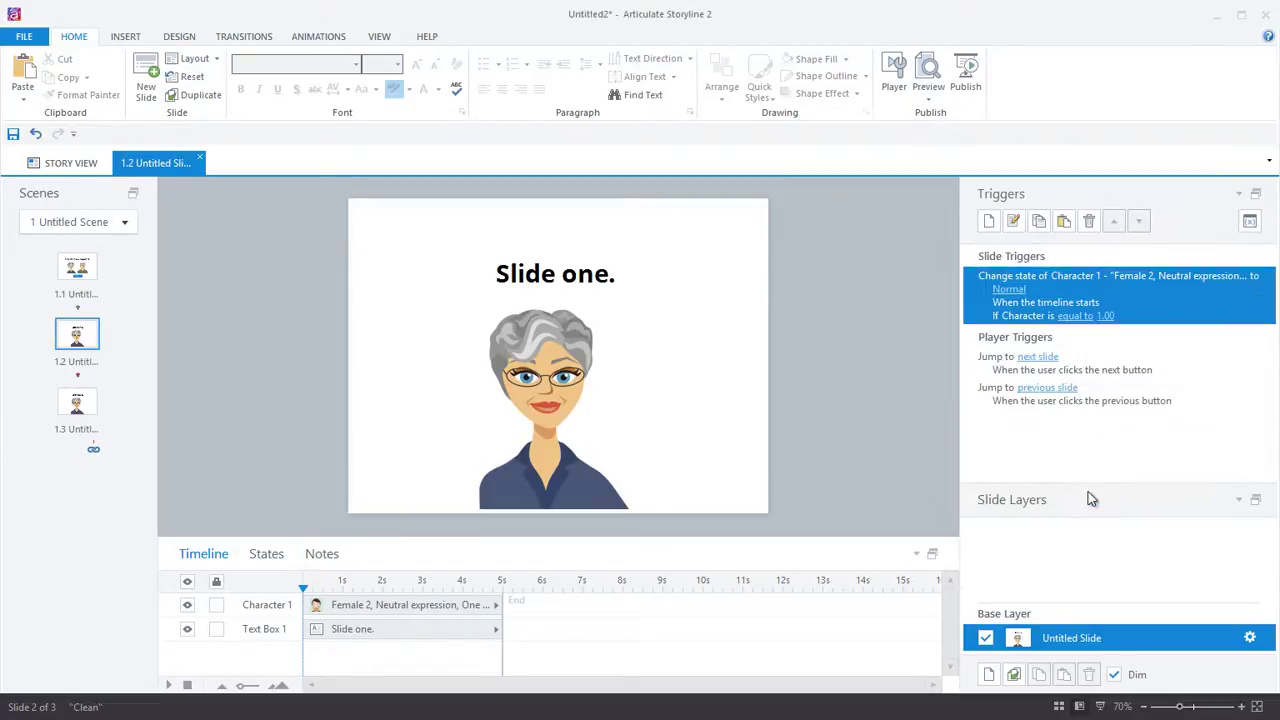
Duplicate the slide's change-state trigger and set the state in the copy to Male.
{"action": "left_click", "coordinate": [1038, 221]}
{"action": "left_click", "coordinate": [1063, 221]}
{"action": "double_click", "coordinate": [1072, 344]}
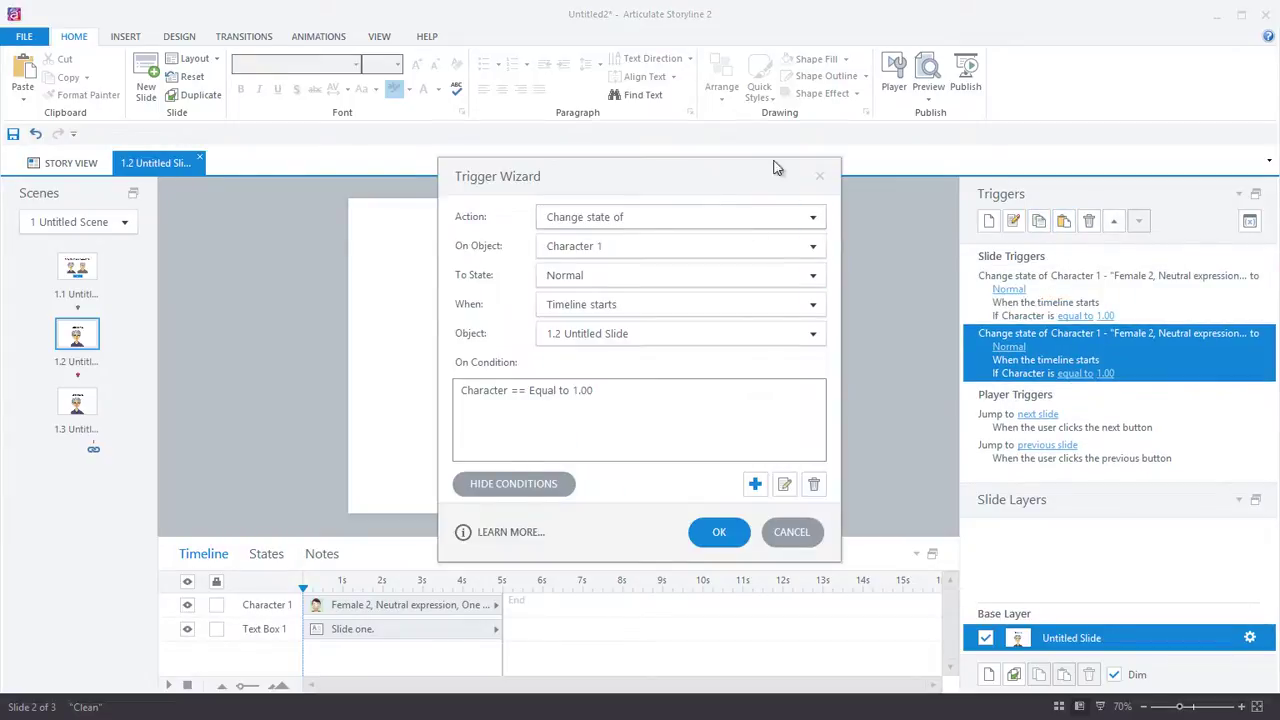
{"action": "left_click_drag", "start_coordinate": [843, 152], "coordinate": [1066, 83]}
{"action": "left_click", "coordinate": [894, 210]}
{"action": "left_click", "coordinate": [877, 206]}
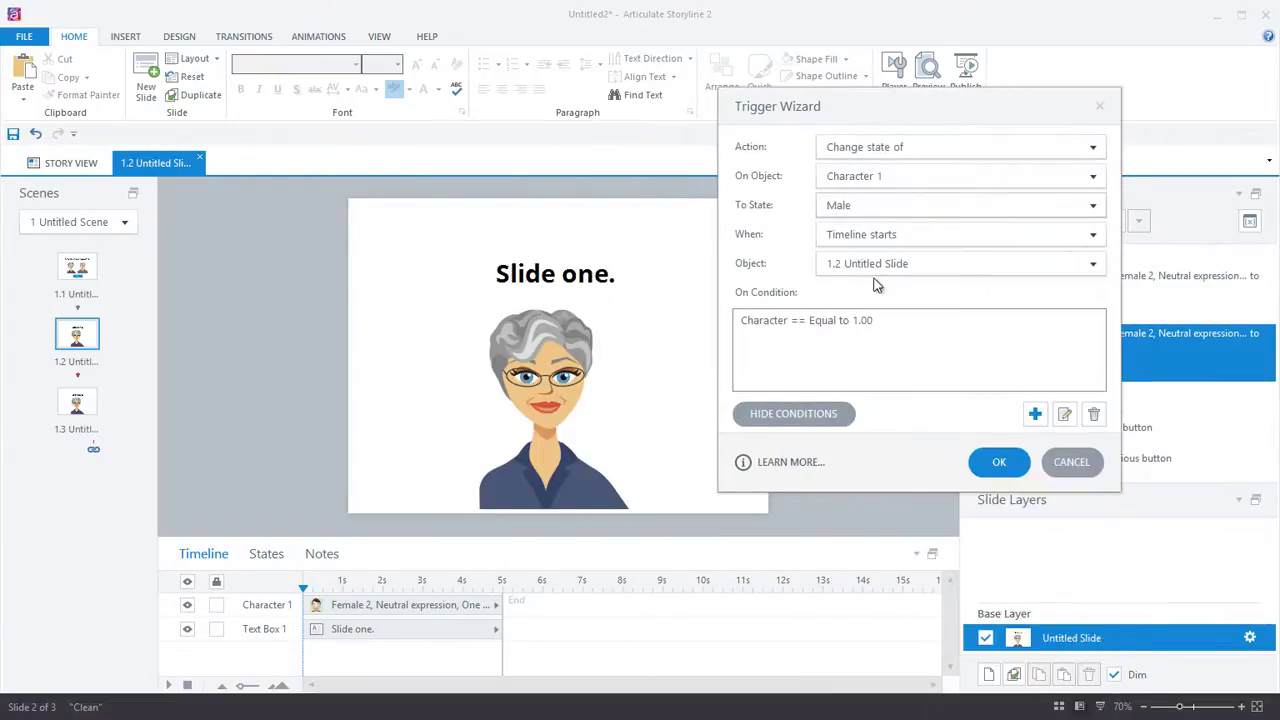
Set the copied slide trigger's condition to the Character variable being equal to 2, and save it.
{"action": "double_click", "coordinate": [885, 322]}
{"action": "left_click", "coordinate": [886, 320]}
{"action": "left_click", "coordinate": [806, 353]}
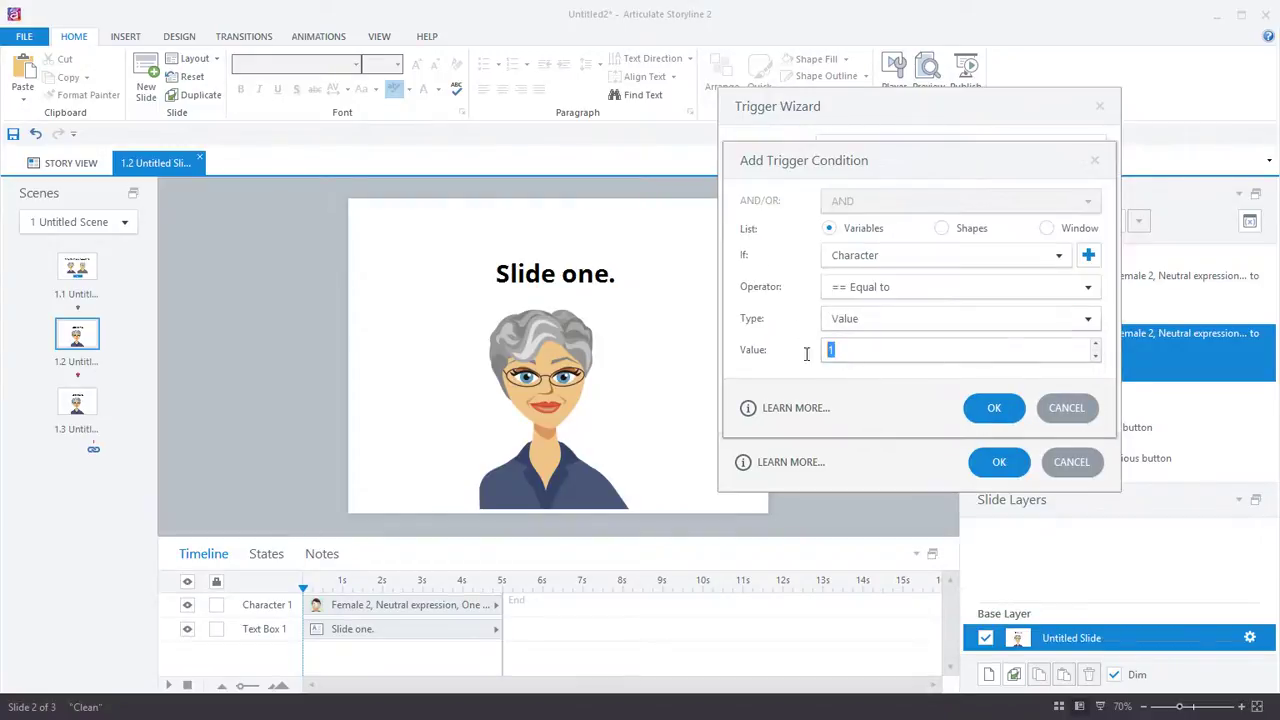
{"action": "type", "text": "2"}
{"action": "left_click", "coordinate": [994, 407]}
{"action": "left_click", "coordinate": [999, 461]}
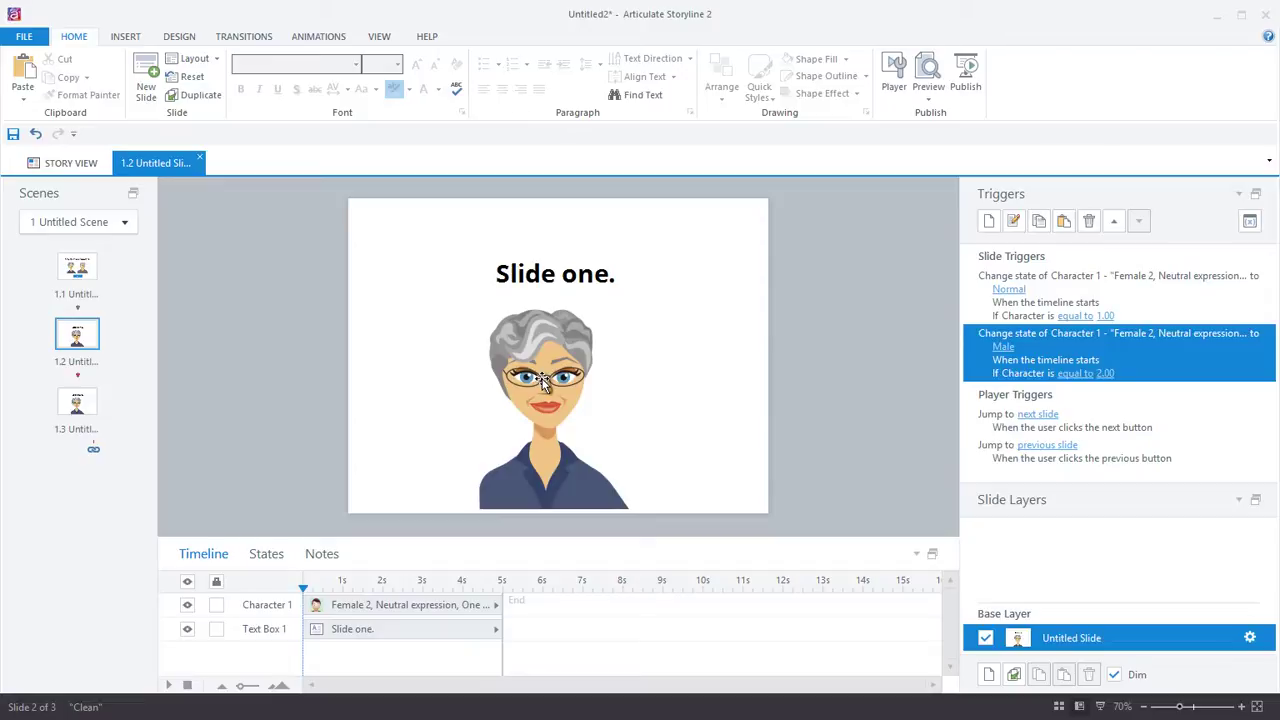
Set the initial state of the character on slide 1.2 to Hidden.
{"action": "left_click", "coordinate": [541, 380]}
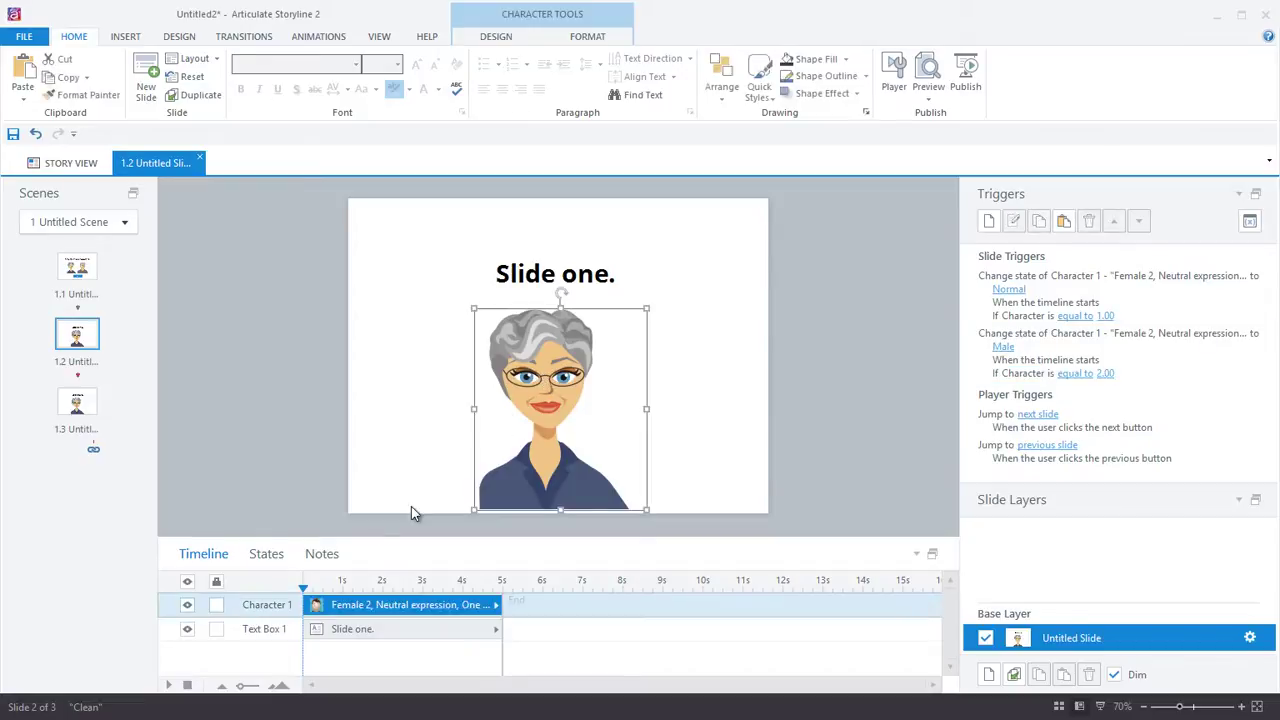
{"action": "left_click", "coordinate": [284, 553]}
{"action": "left_click", "coordinate": [390, 589]}
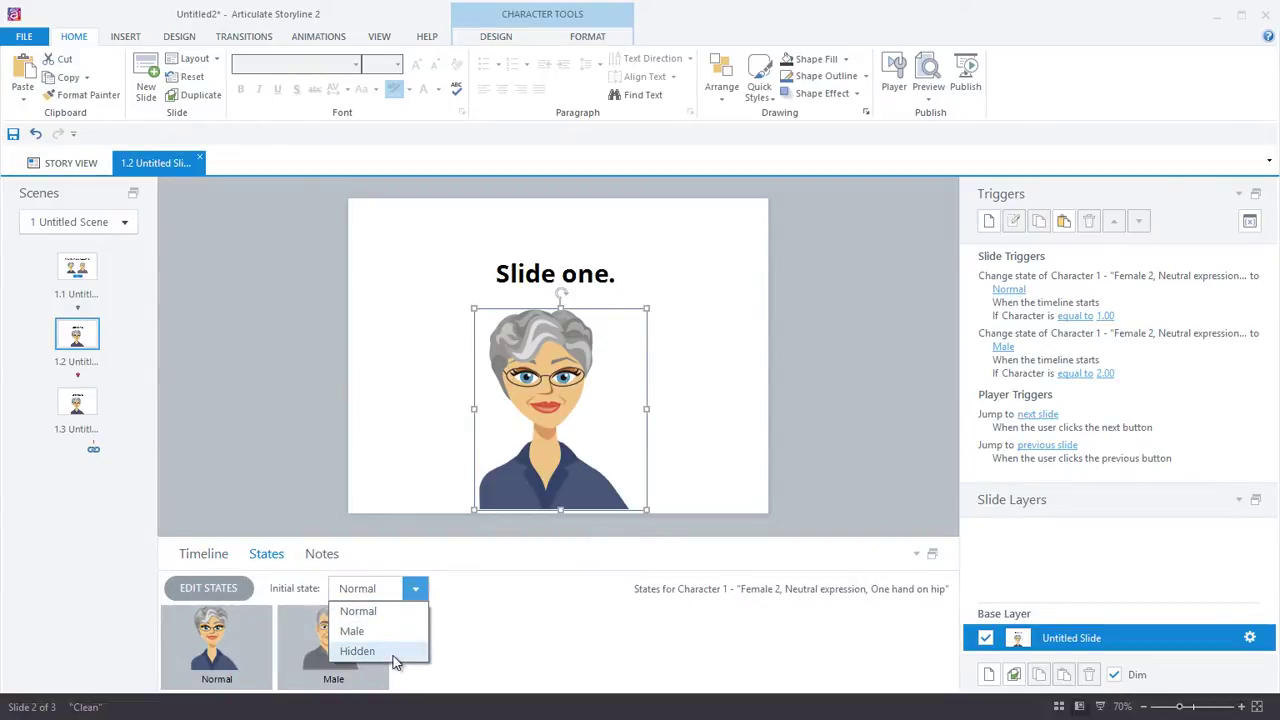
{"action": "left_click", "coordinate": [393, 651]}
{"action": "left_click", "coordinate": [281, 411]}
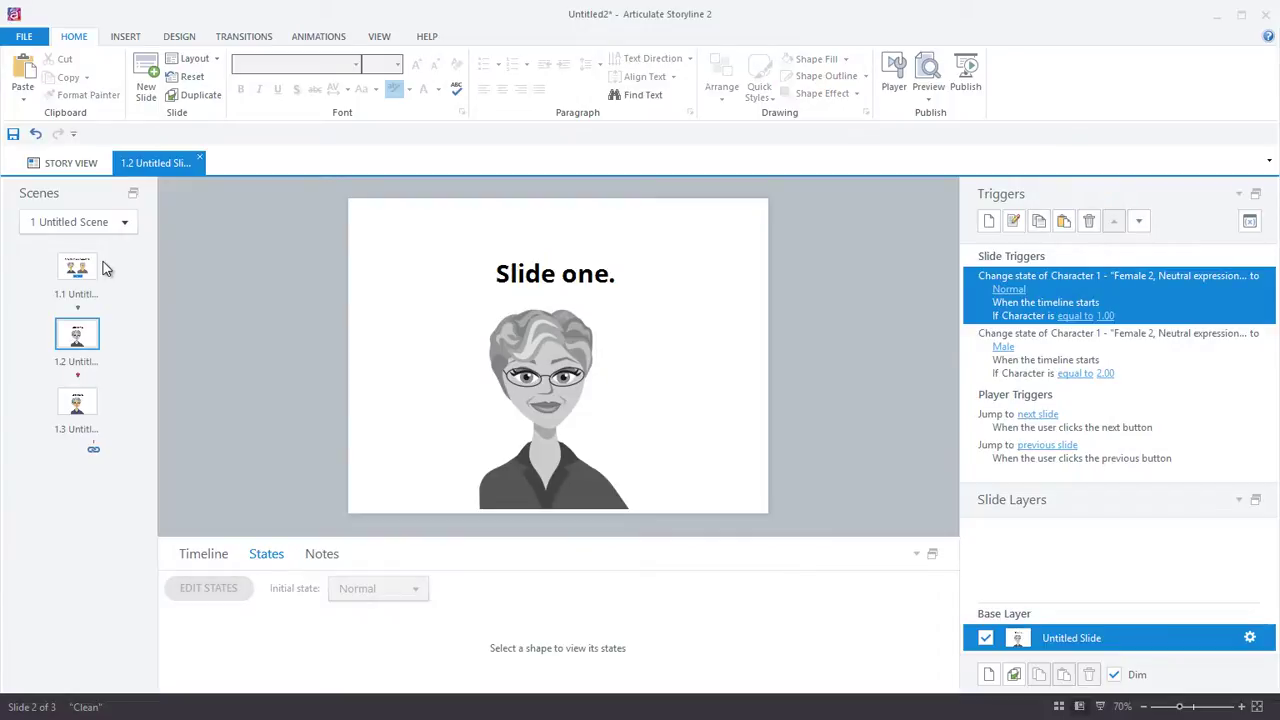
Preview the course and test submitting the female character and, after going back, the male character.
{"action": "key", "text": "F12"}
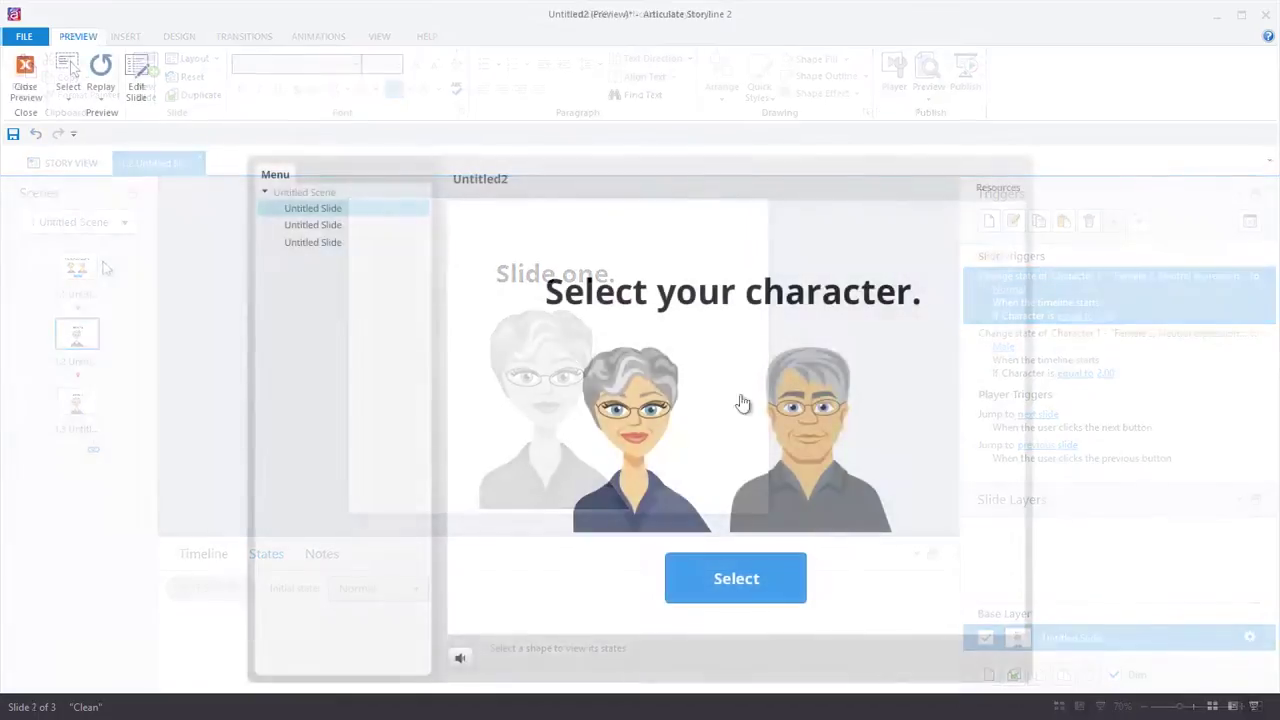
{"action": "left_click", "coordinate": [720, 572]}
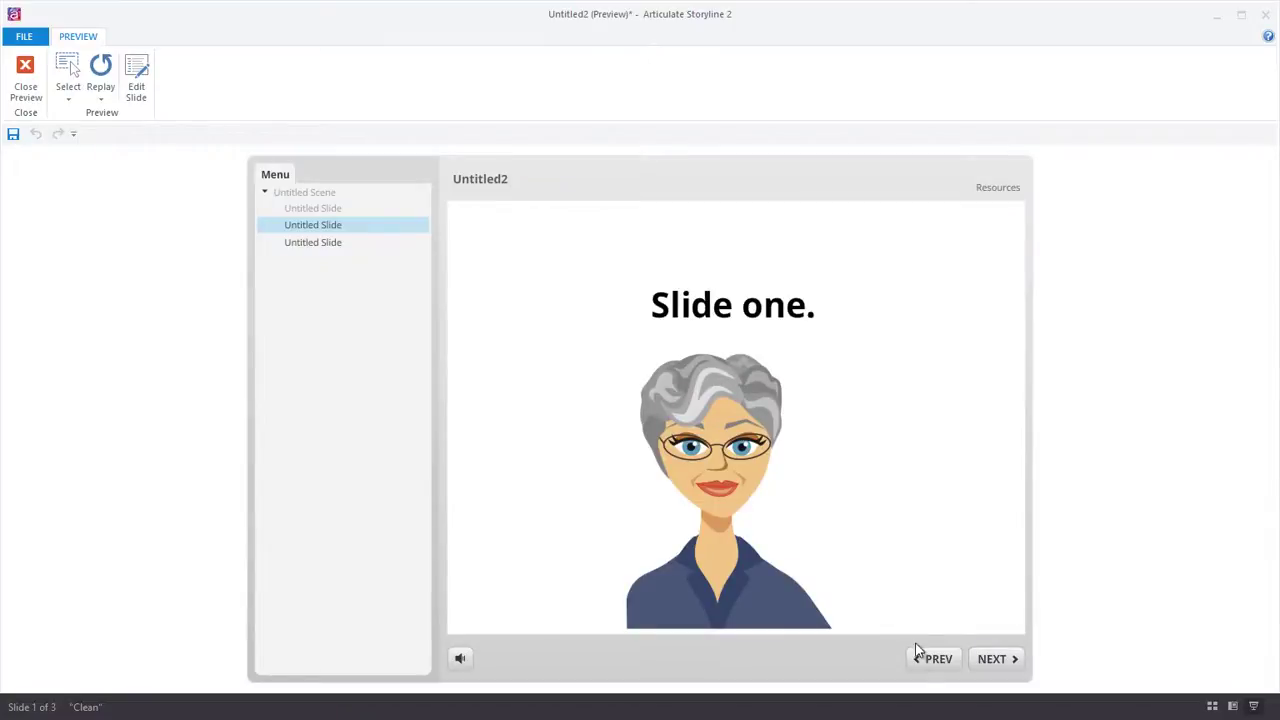
{"action": "left_click", "coordinate": [918, 652]}
{"action": "left_click", "coordinate": [800, 491]}
{"action": "left_click", "coordinate": [784, 580]}
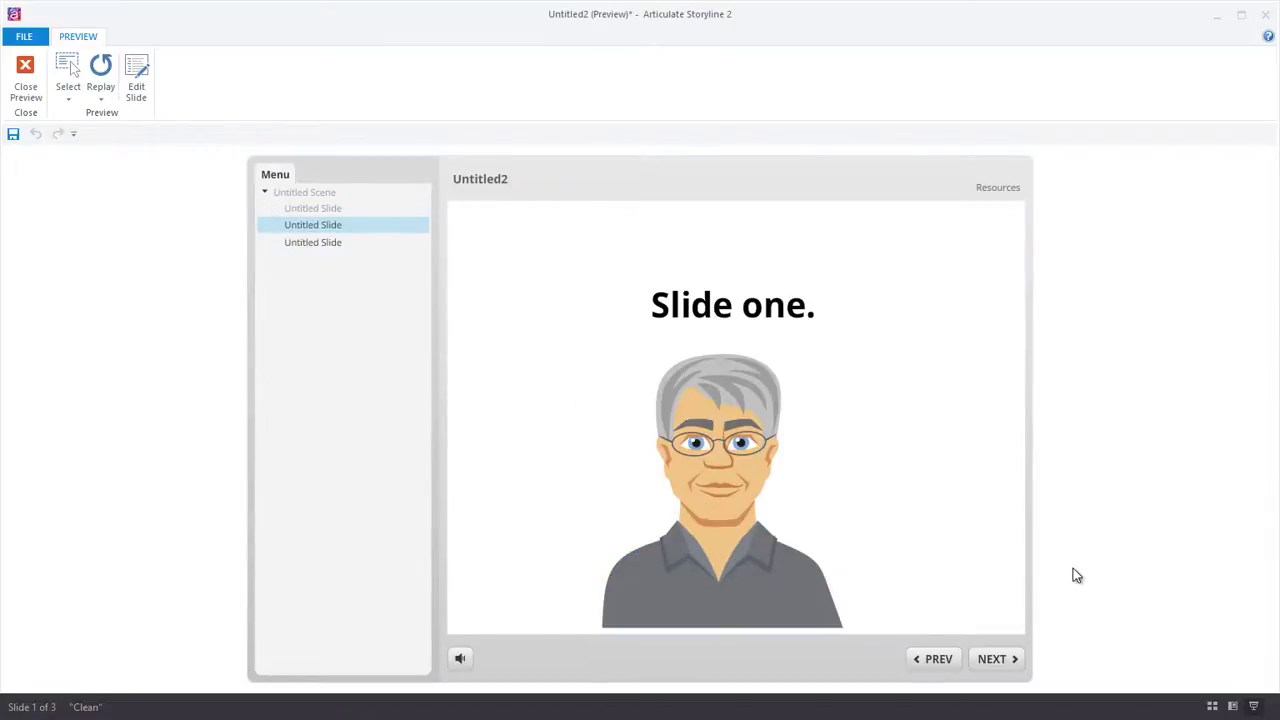